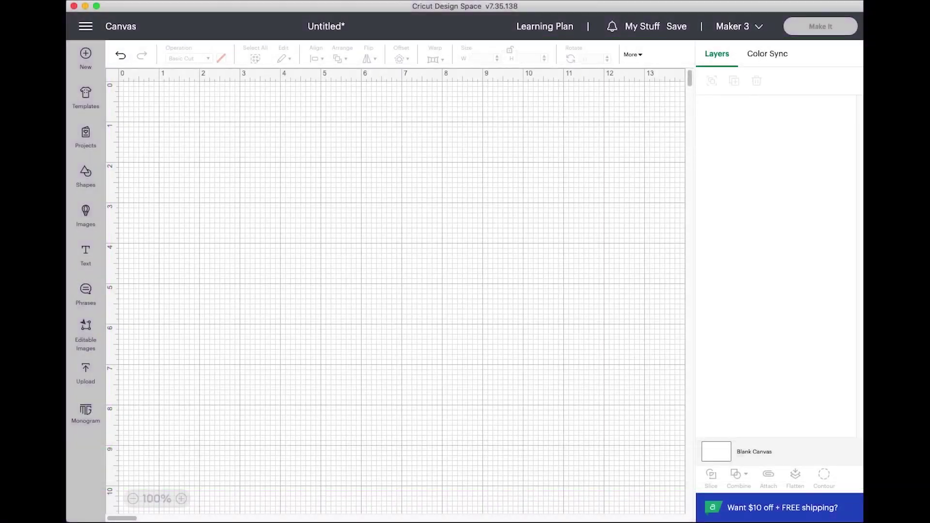
Go to the Upload page, which shows compatible image types and recent uploads.
left_click(100, 376)
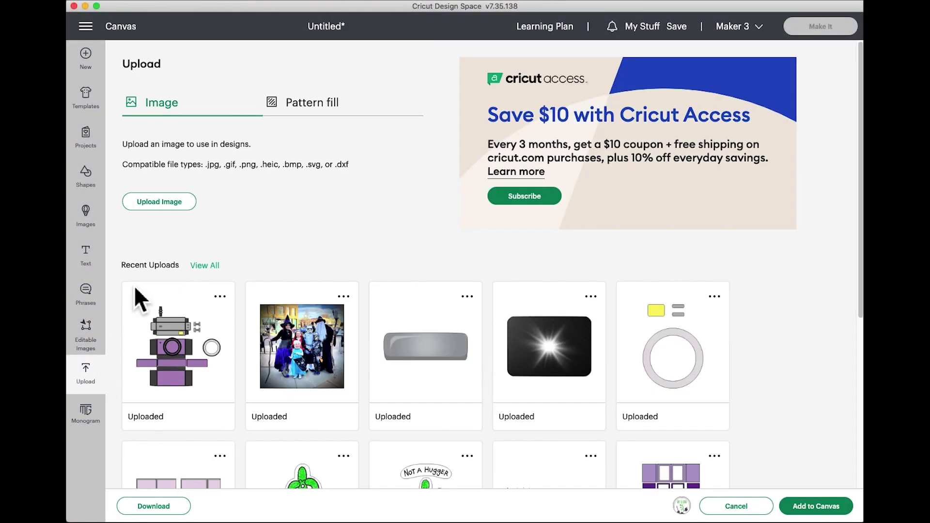
Upload the 'be the spark' image file and mark it as a Complex image.
left_click(183, 207)
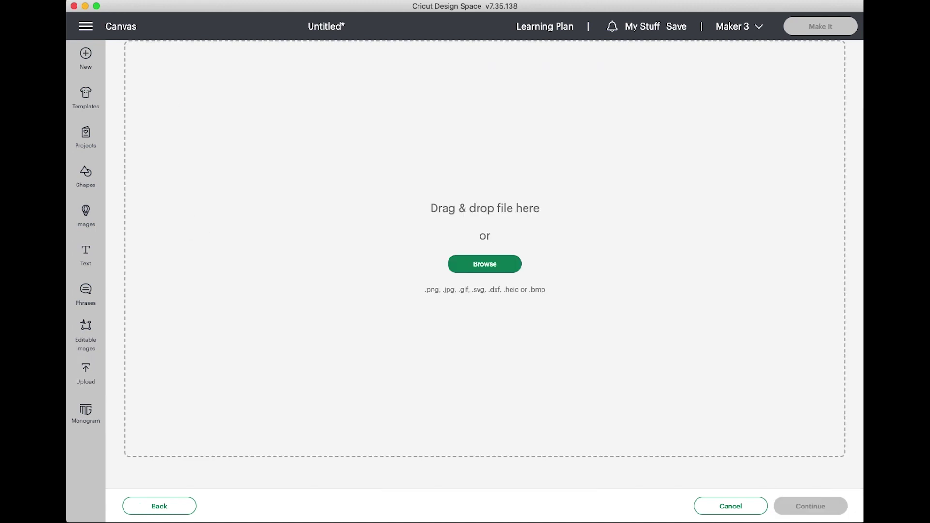
left_click_drag(920, 245, 502, 221)
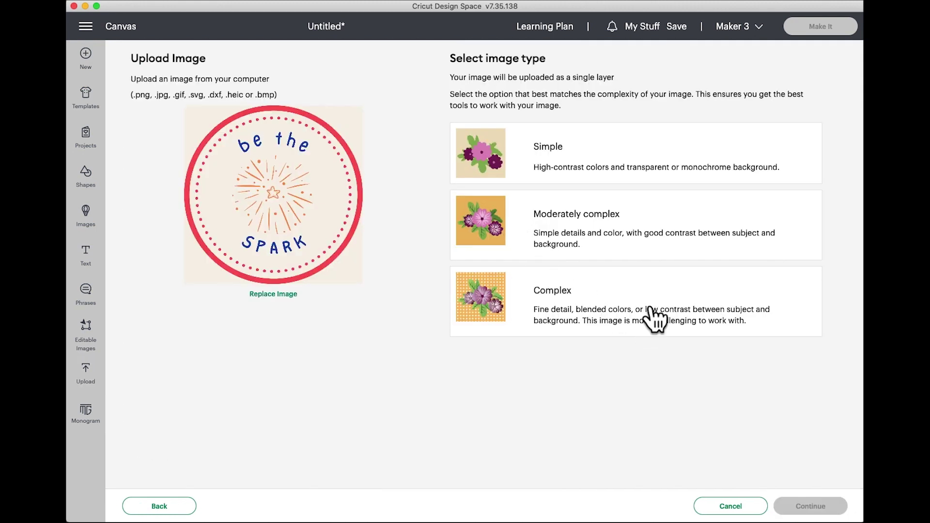
left_click(656, 315)
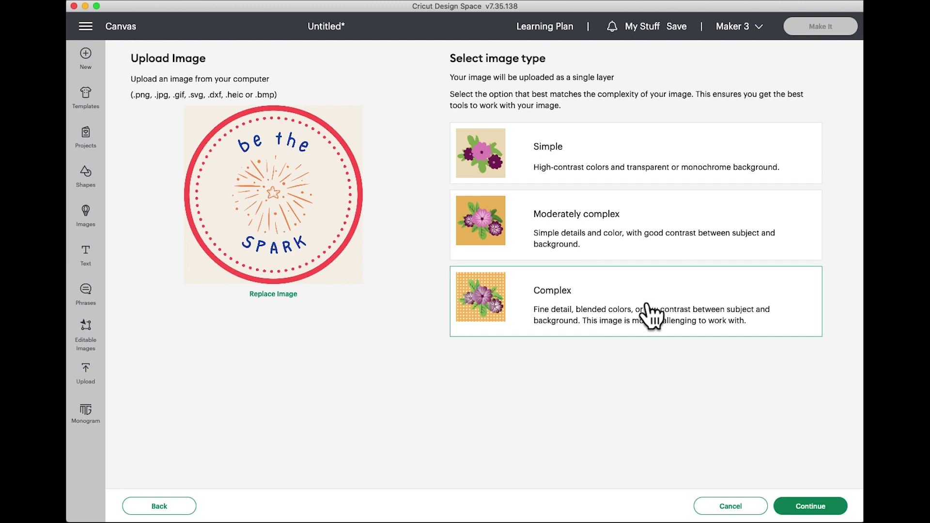
left_click(839, 509)
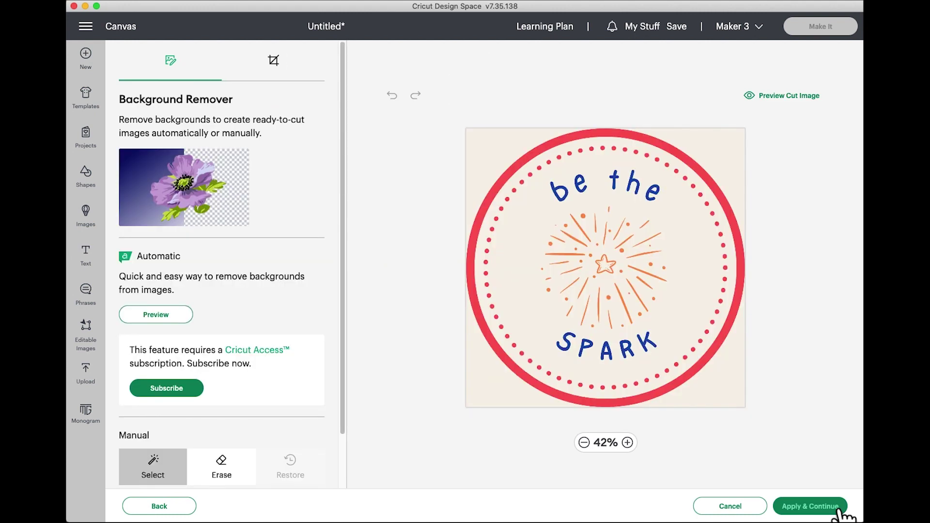
Erase the lower-left, top-left and bottom-right corner backgrounds and apply the removal.
left_click(495, 400)
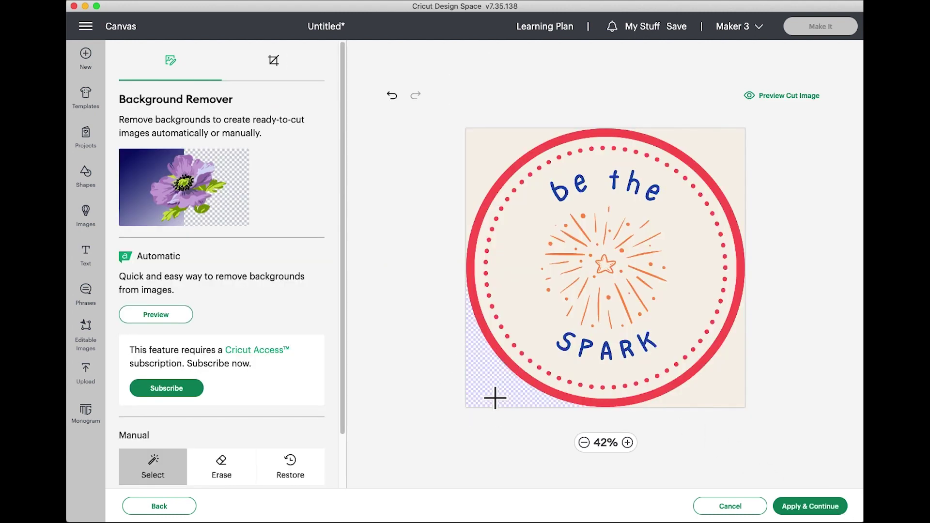
left_click(507, 165)
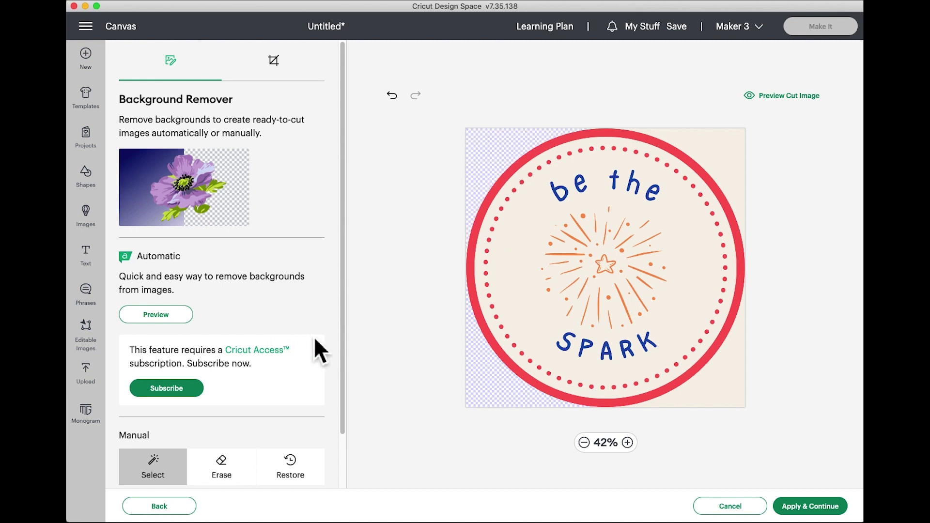
scroll(305, 436, "down", 2)
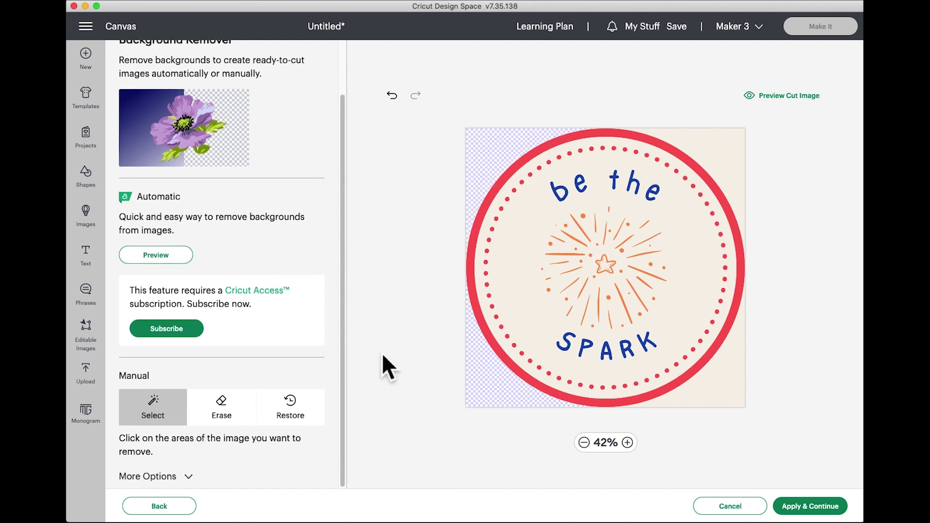
left_click(743, 410)
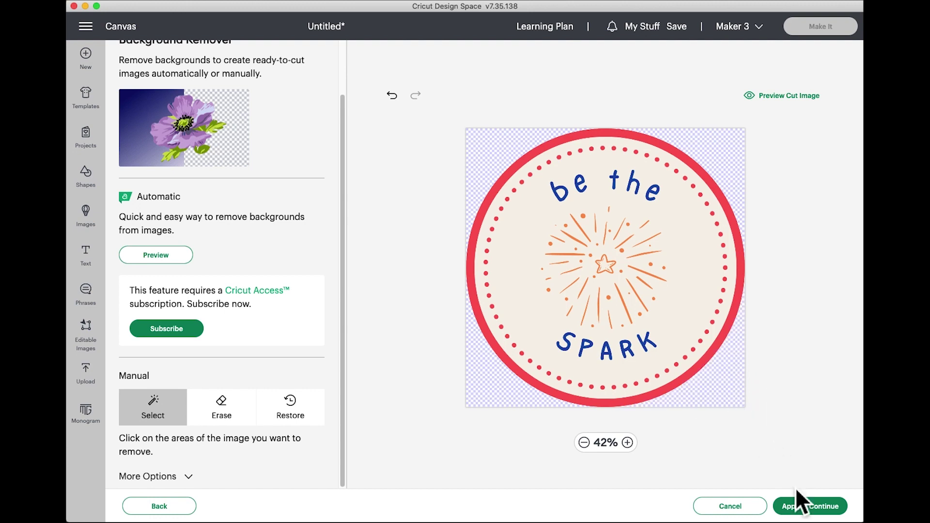
left_click(808, 509)
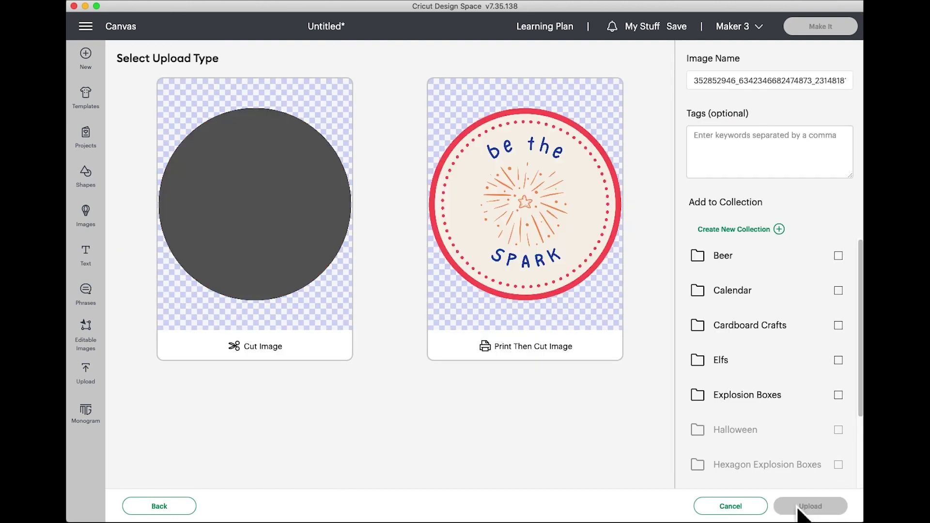
Save the spark sticker as a Print Then Cut image and begin another upload.
left_click(617, 339)
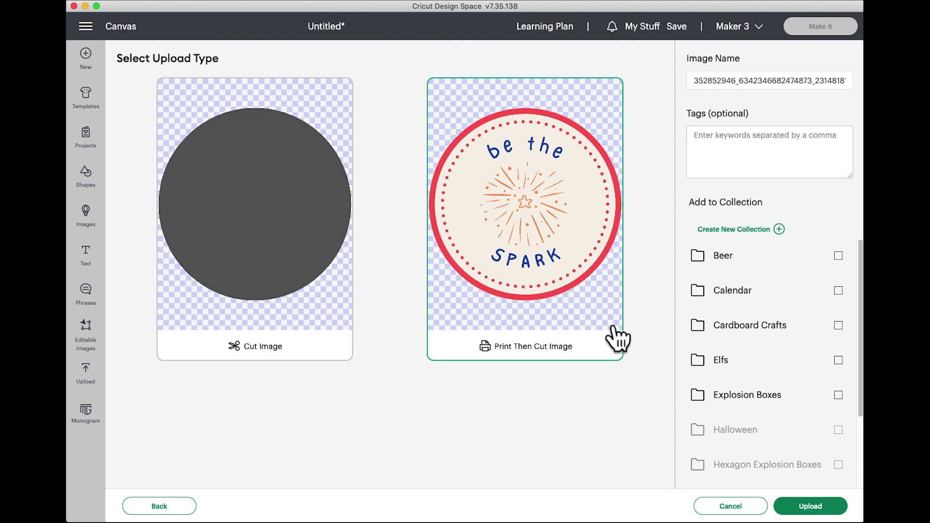
left_click(819, 510)
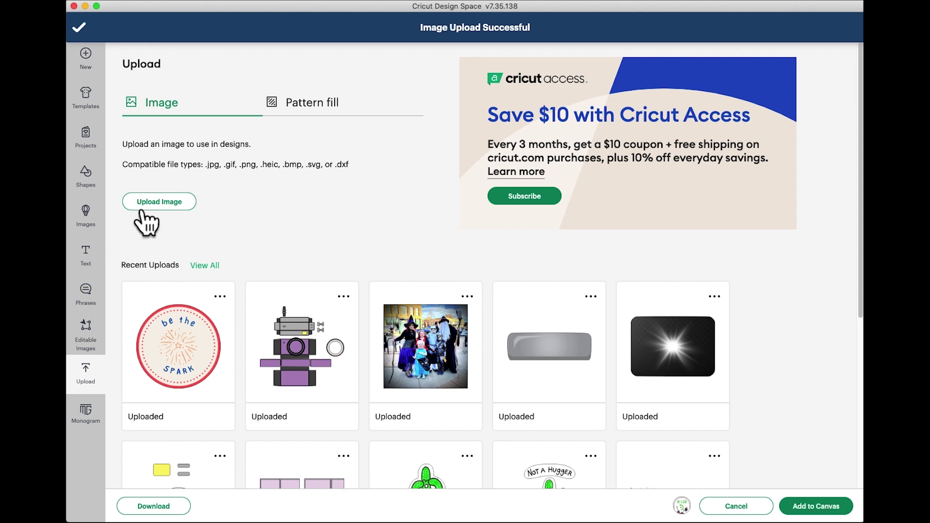
left_click(147, 204)
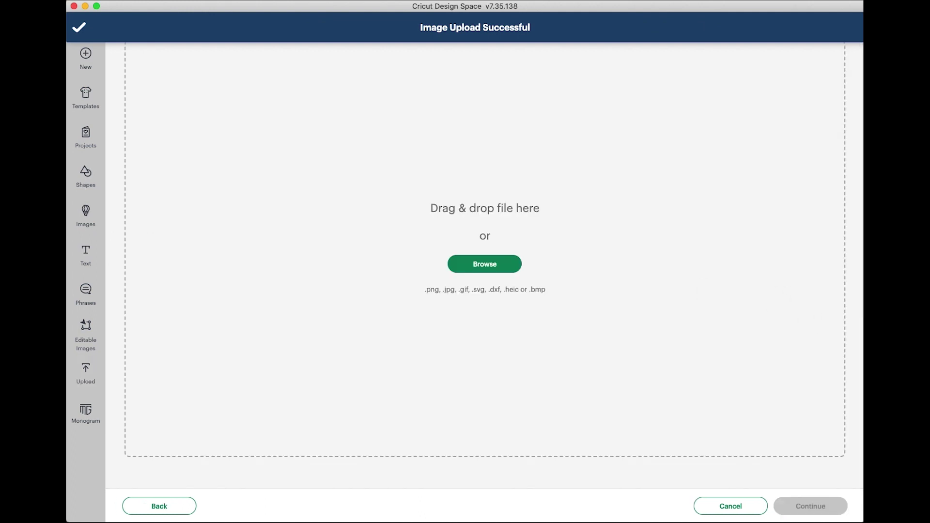
Upload the SPARKLER Graduate file as a Complex image, restoring its grey square background.
left_click_drag(863, 201, 552, 234)
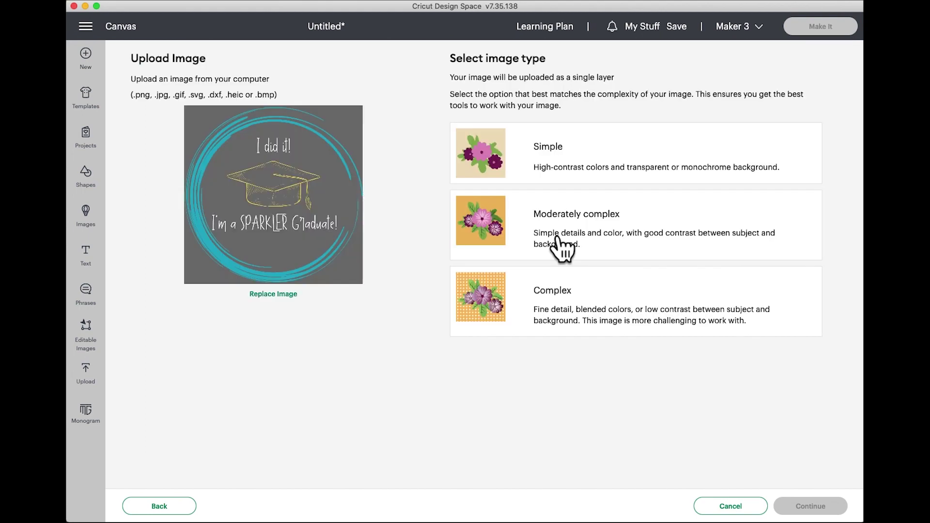
left_click(725, 310)
left_click(829, 512)
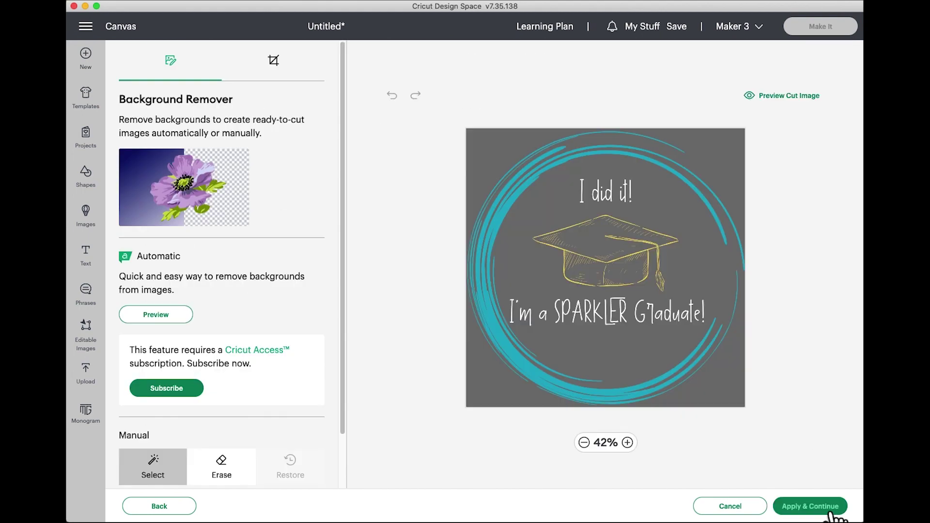
left_click(505, 171)
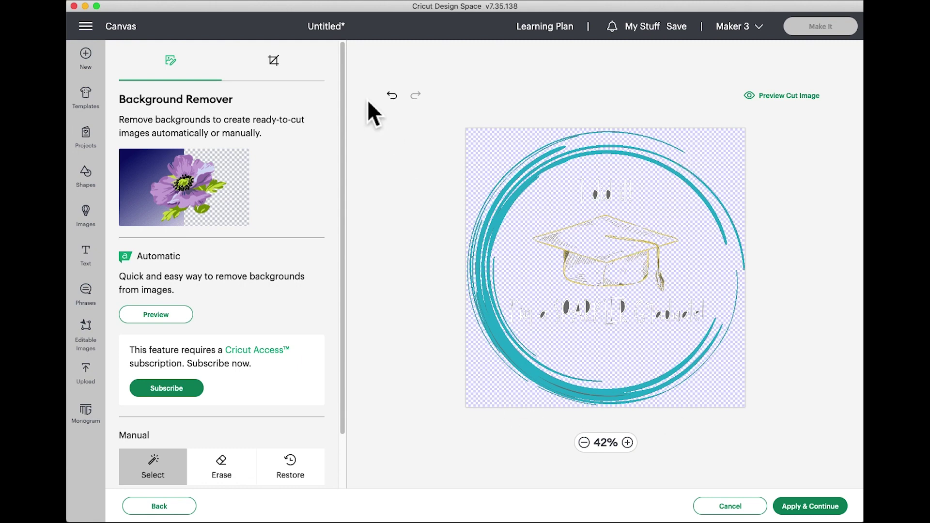
left_click(393, 97)
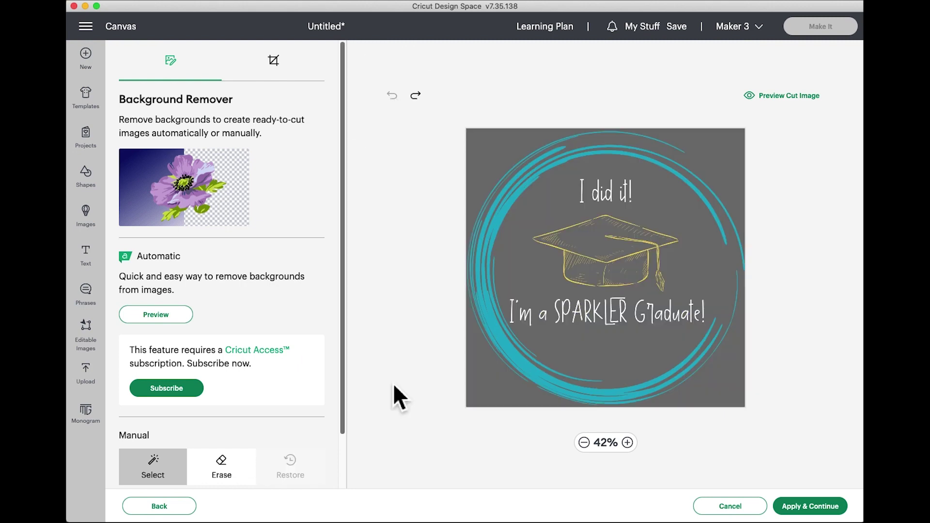
Save the graduate image as Print Then Cut and select it from Recent Uploads.
left_click(798, 512)
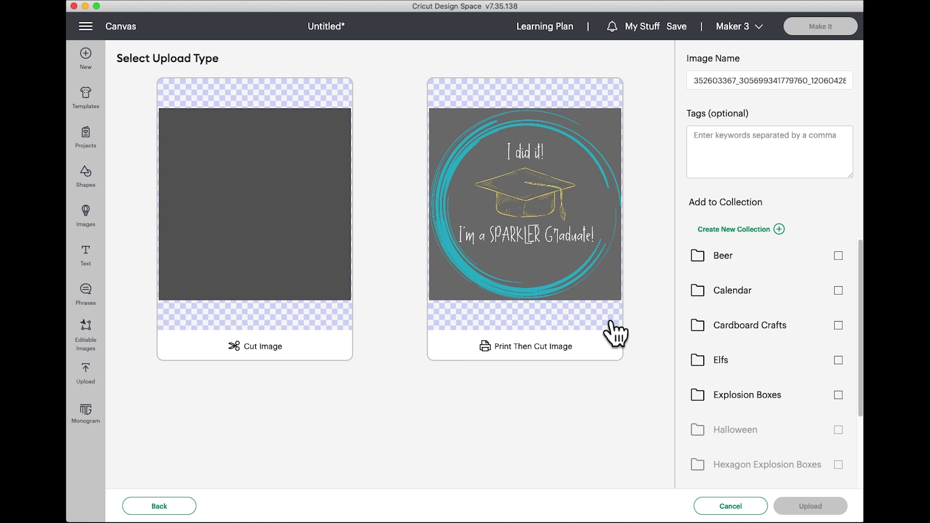
left_click(615, 333)
left_click(813, 506)
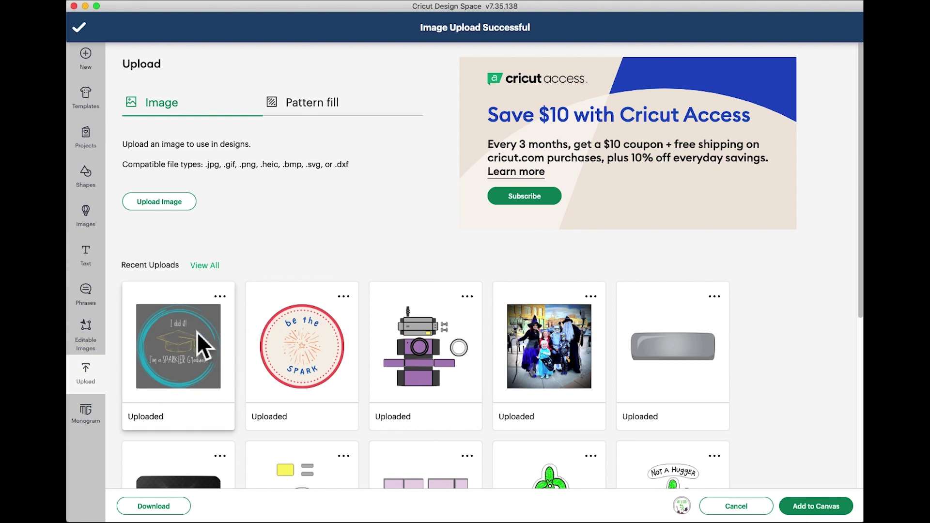
left_click(156, 301)
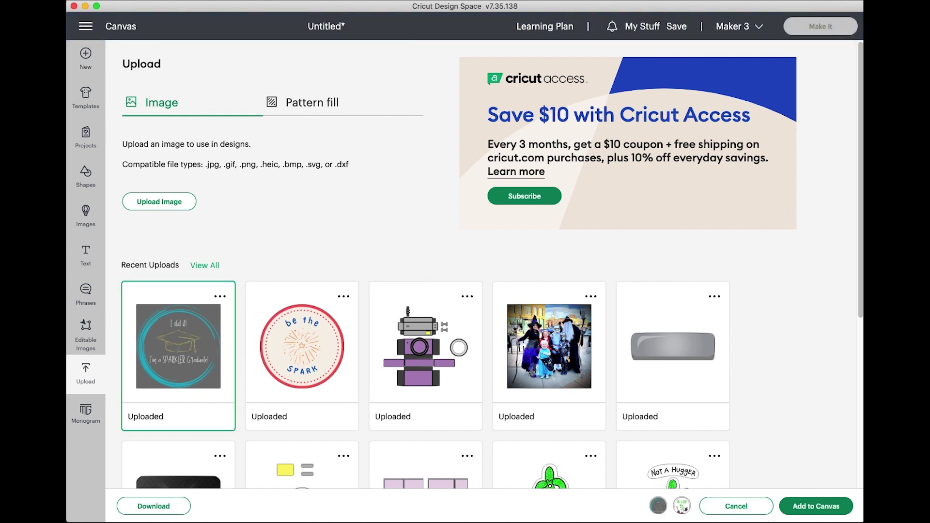
Place the graduate image on the canvas and add a Circle shape.
left_click(816, 506)
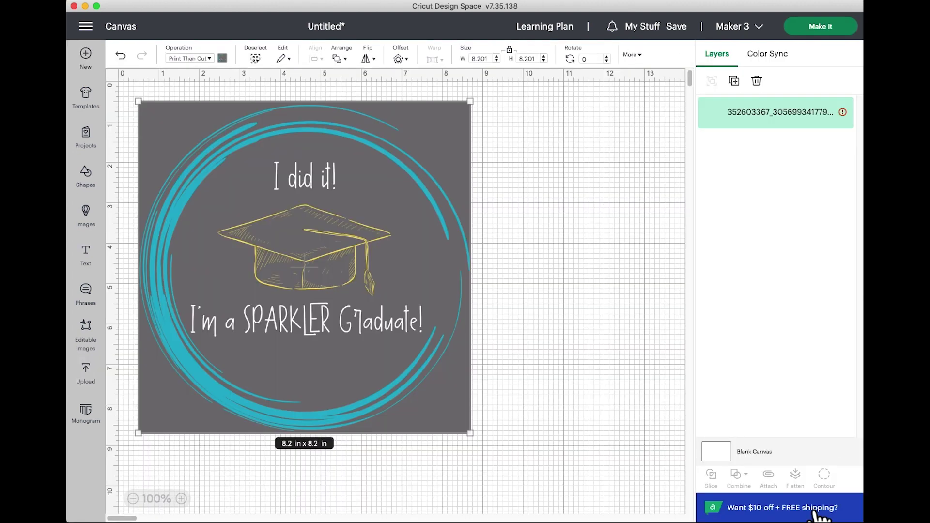
left_click(103, 193)
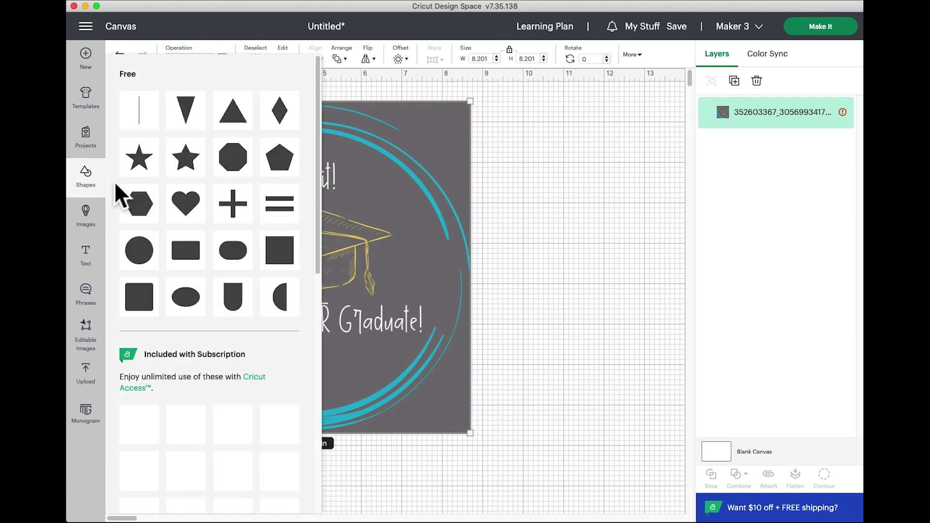
left_click(198, 260)
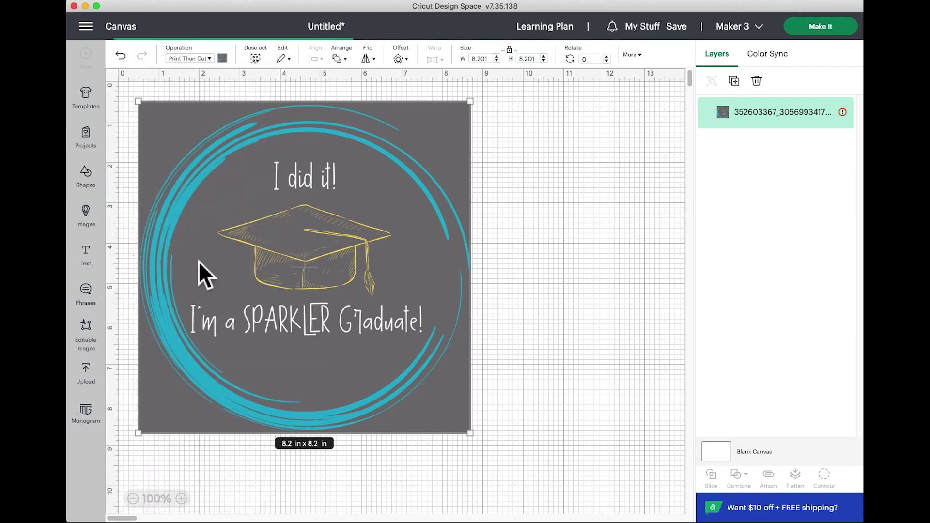
Shrink the graduate image to about 3.9 in and nudge it down beneath the circle.
left_click(333, 316)
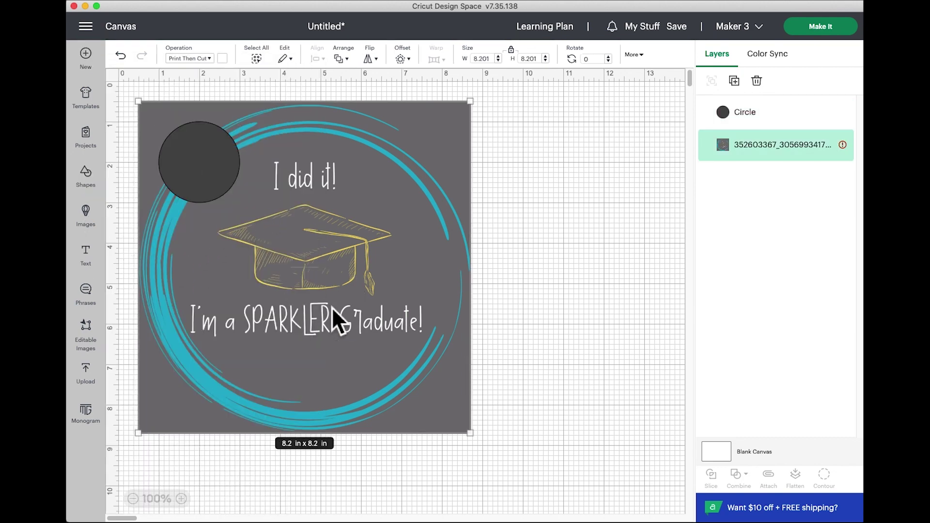
left_click_drag(477, 442, 456, 433)
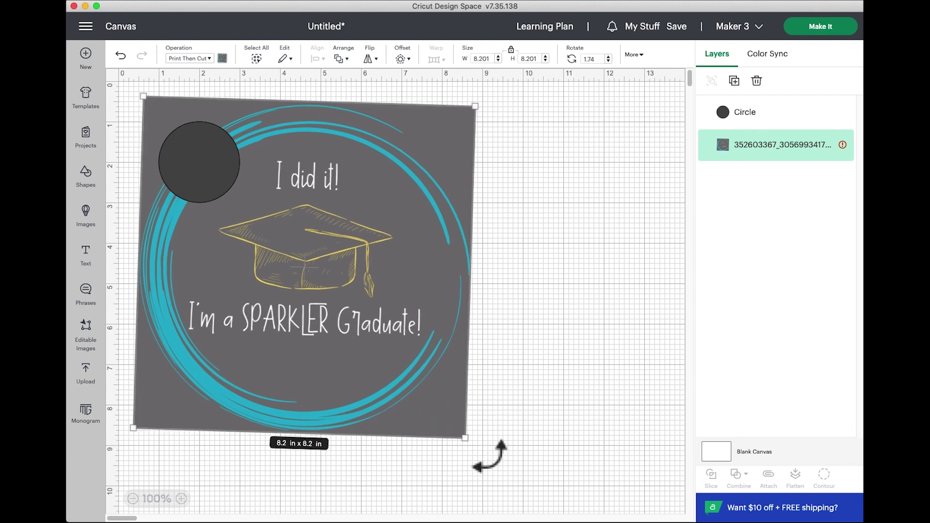
key("super+z")
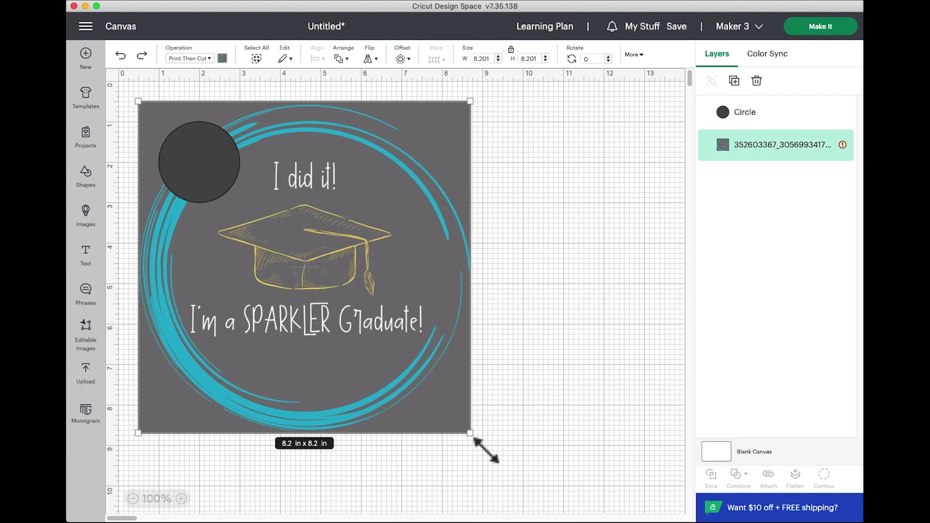
left_click_drag(481, 442, 309, 270)
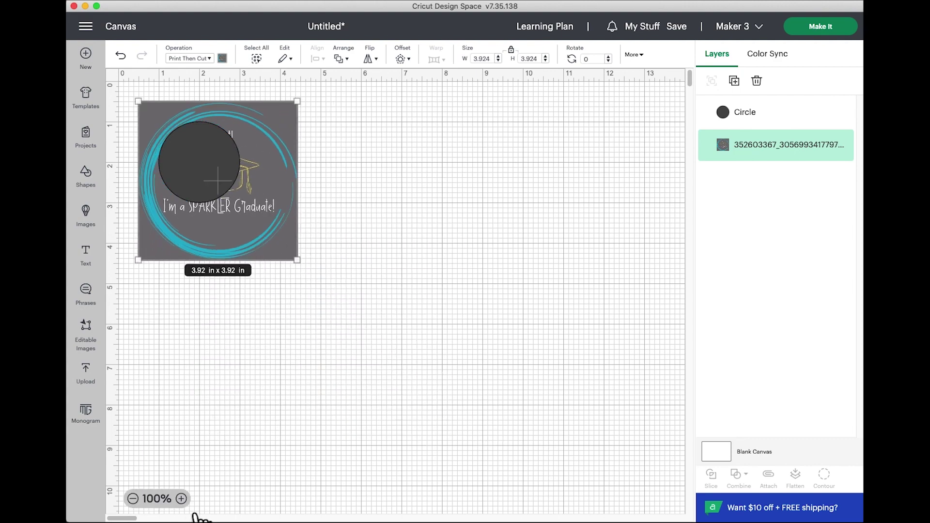
left_click(182, 499)
left_click(181, 499)
left_click(182, 499)
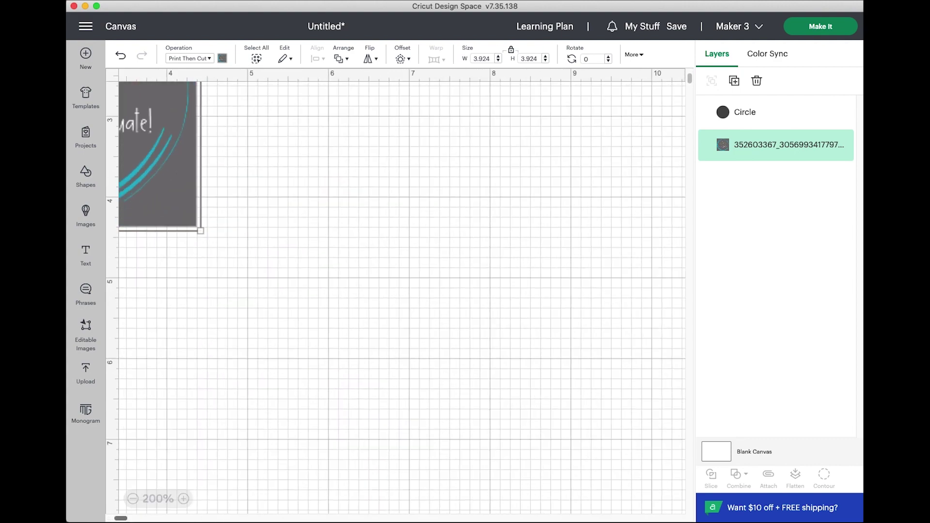
left_click_drag(121, 518, 114, 519)
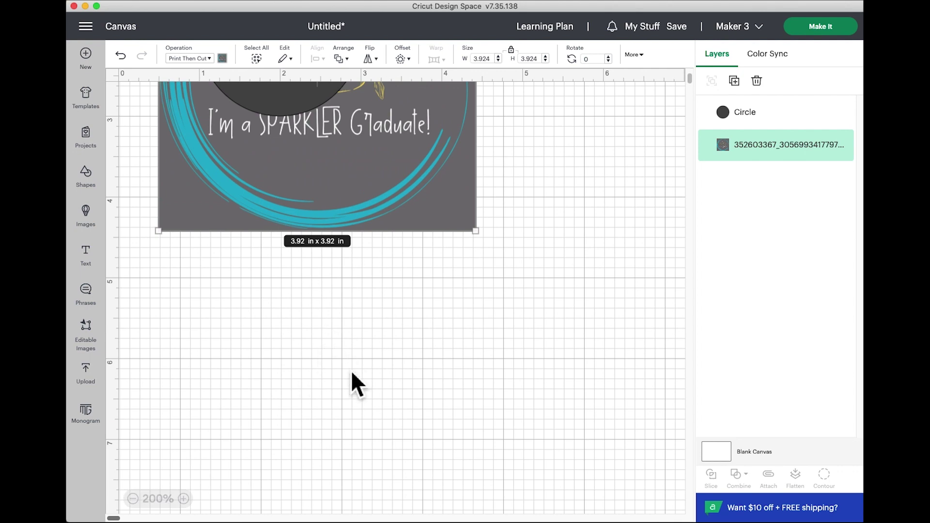
scroll(352, 368, "up", 5)
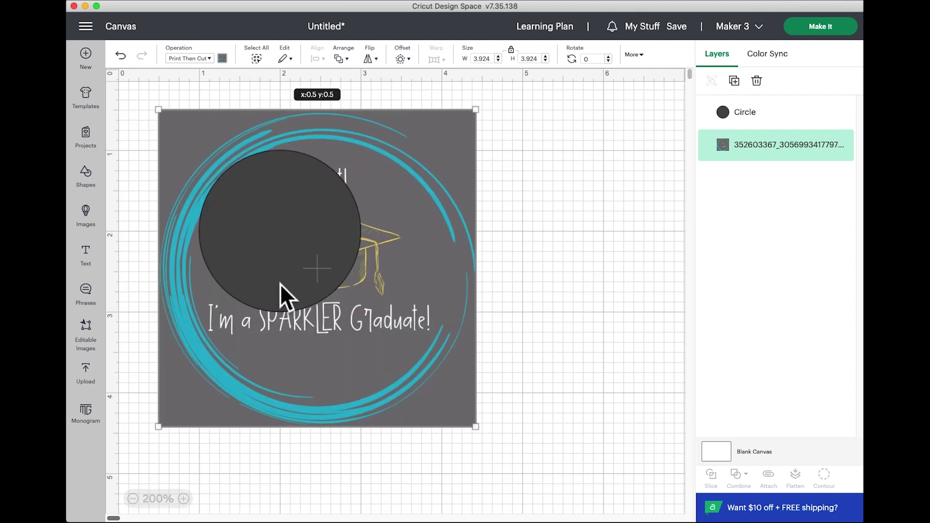
mouse_move(280, 284)
left_mouse_down()
mouse_move(290, 264)
mouse_move(295, 309)
mouse_move(295, 293)
left_mouse_up()
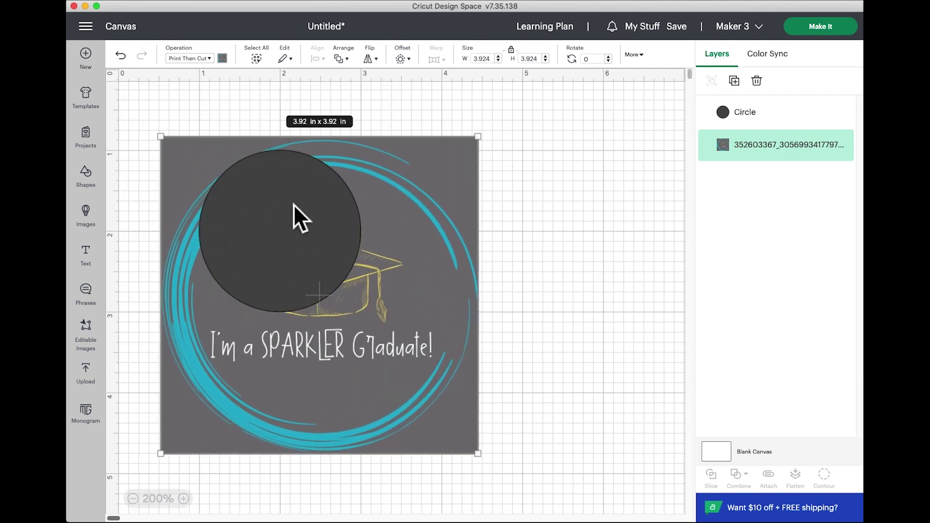
Enlarge the circle over the graduate image and set its operation to Guide.
left_click(792, 118)
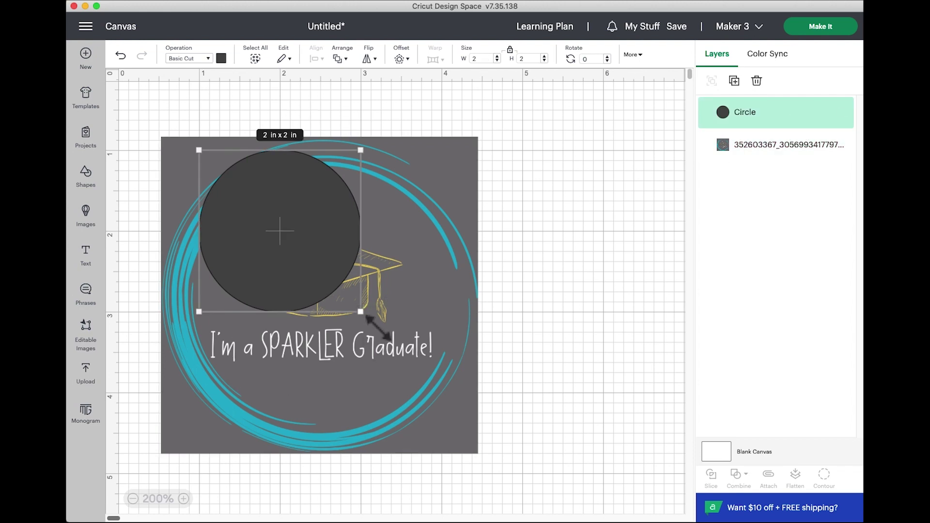
left_click_drag(361, 312, 445, 478)
left_click_drag(417, 370, 386, 365)
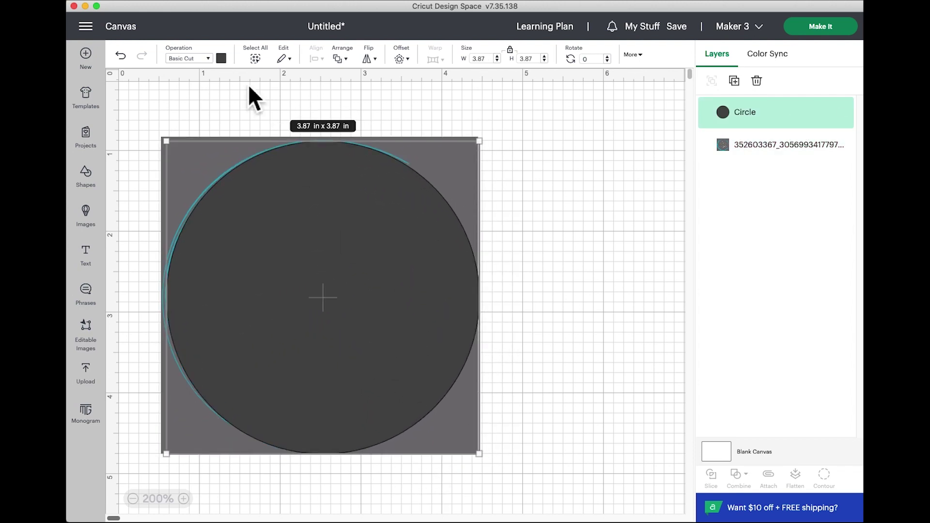
left_click(203, 59)
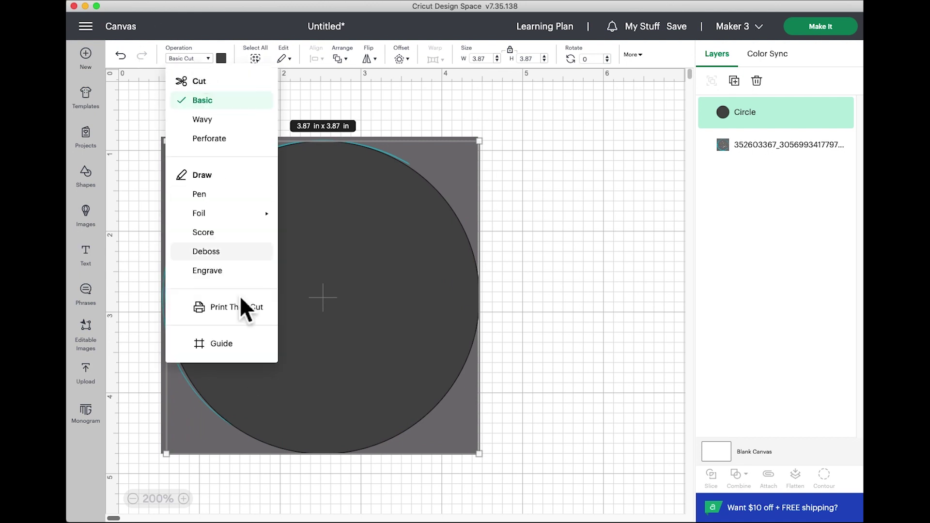
left_click(237, 350)
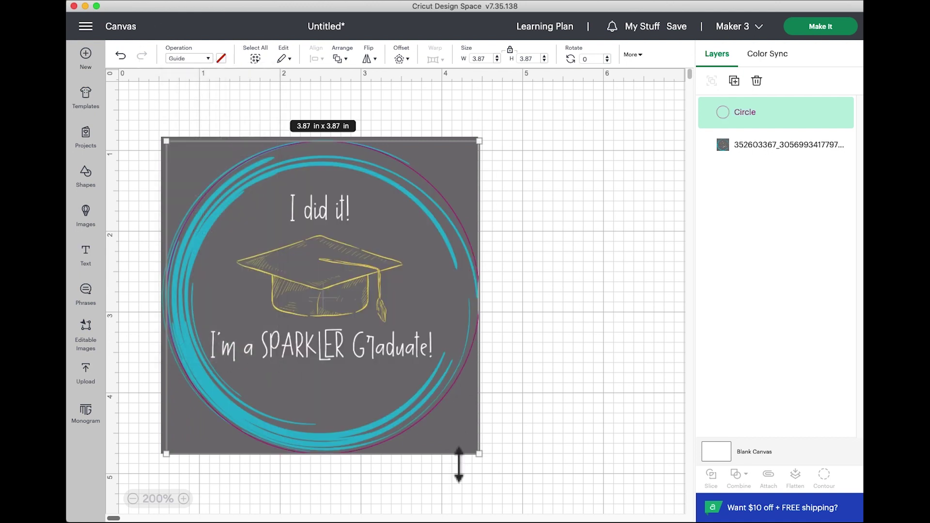
Resize and move the circle guide to 3.89 in around the image's teal ring.
left_click_drag(486, 466, 498, 481)
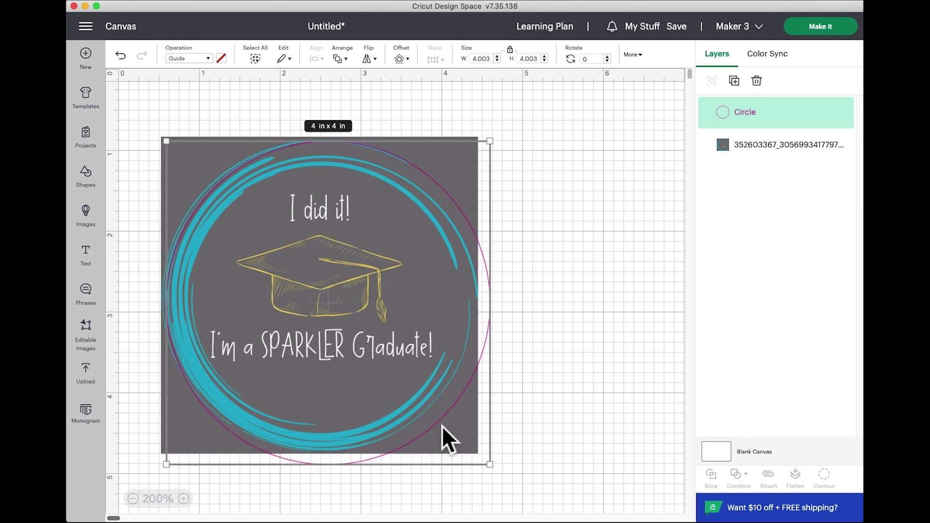
left_click_drag(442, 426, 437, 415)
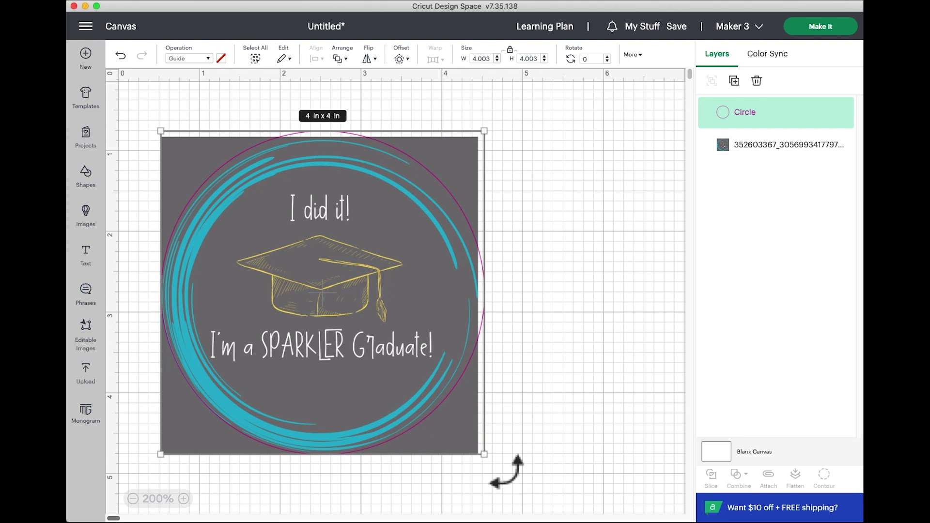
left_click_drag(484, 454, 481, 452)
left_click_drag(176, 146, 180, 149)
left_click(295, 228)
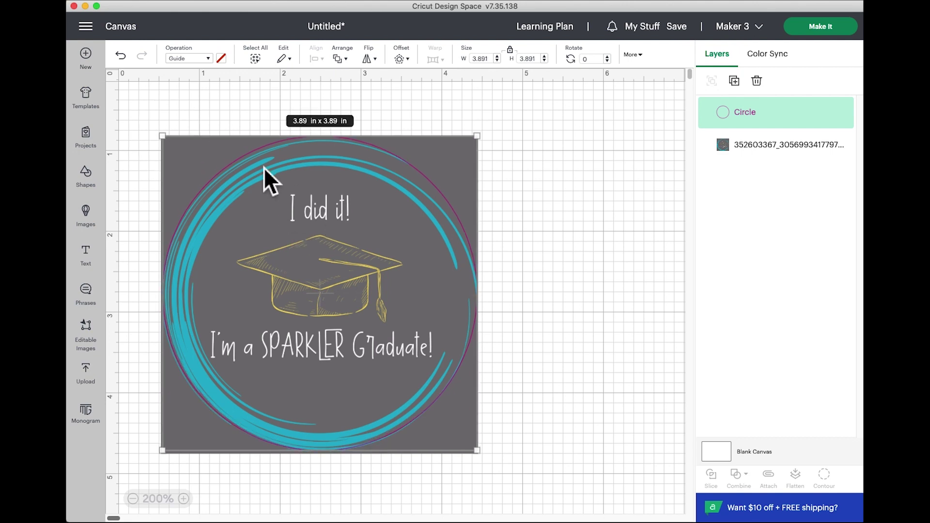
Centre-align the circle guide and graduate image, then slice them into three results.
mouse_move(234, 115)
left_mouse_down()
mouse_move(321, 279)
mouse_move(315, 273)
left_mouse_up()
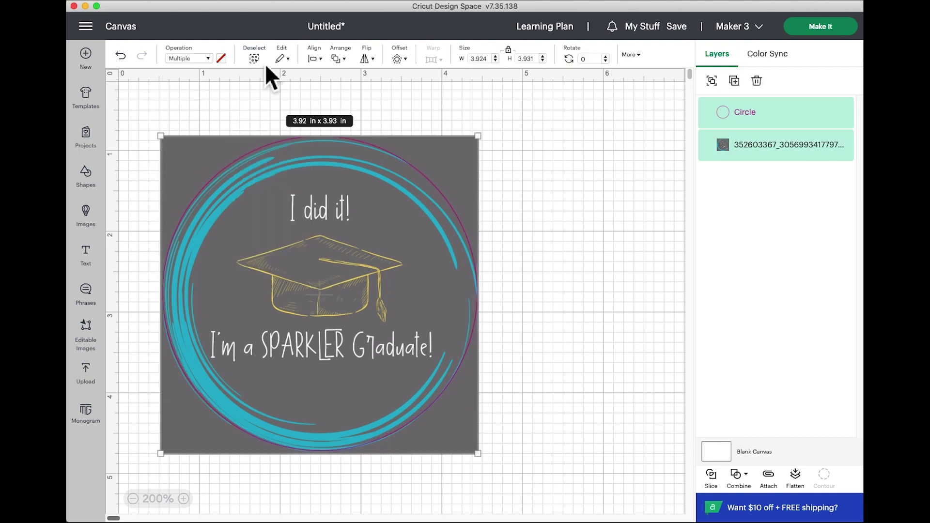
left_click(315, 59)
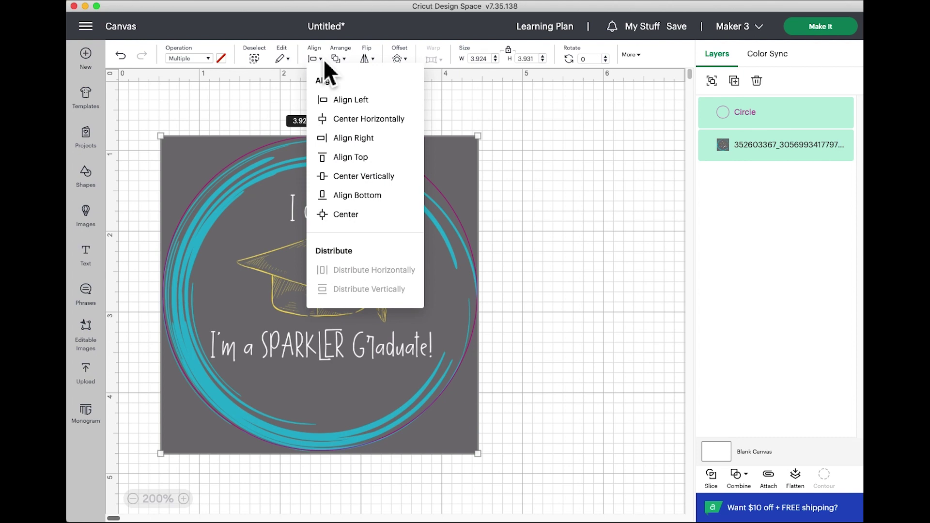
left_click(347, 218)
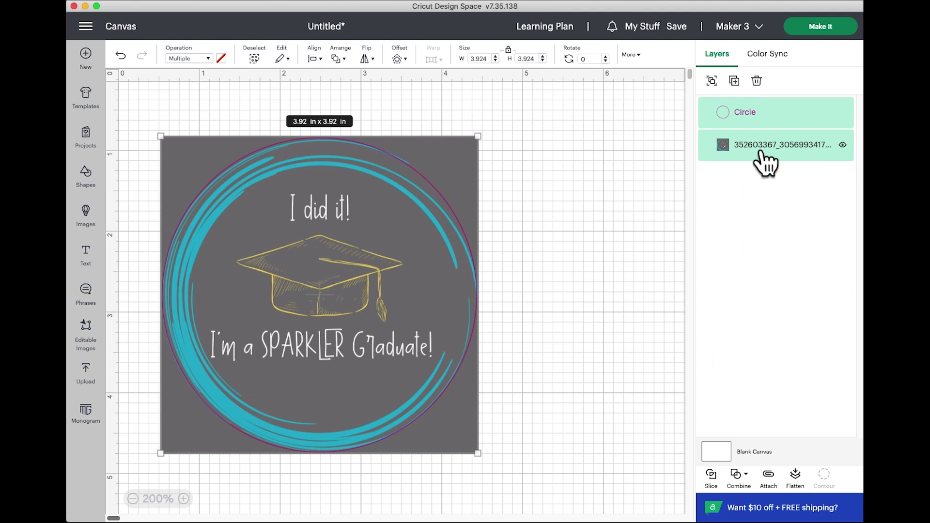
left_click(725, 486)
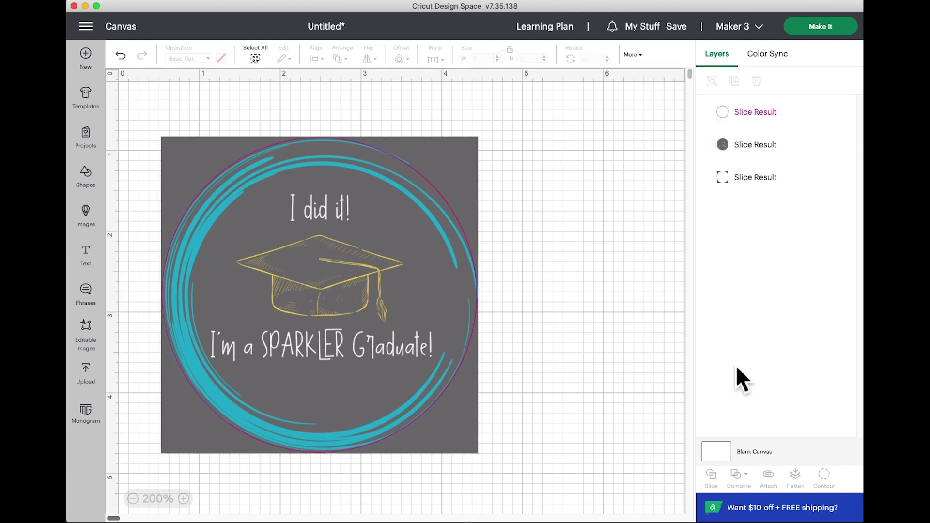
Delete the square leftover and the pink outline circle from the slice results.
left_click(775, 196)
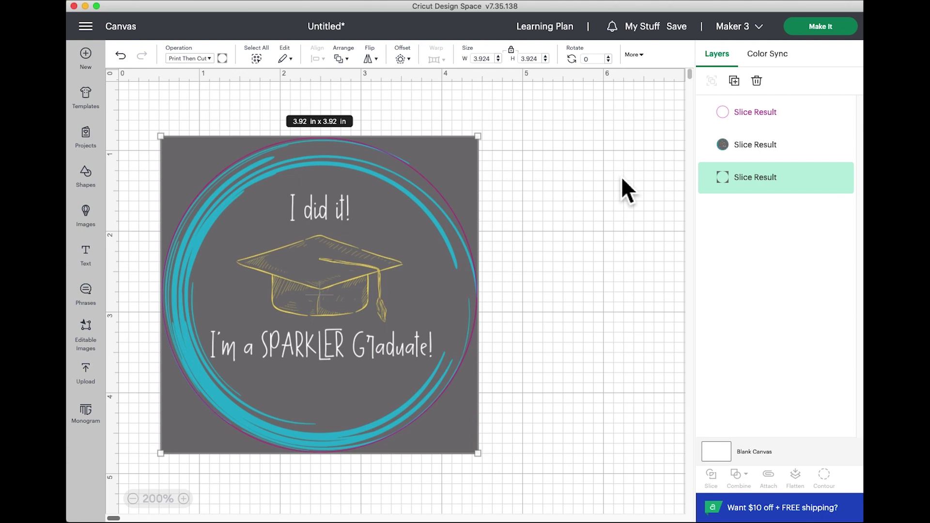
left_click_drag(449, 179, 606, 219)
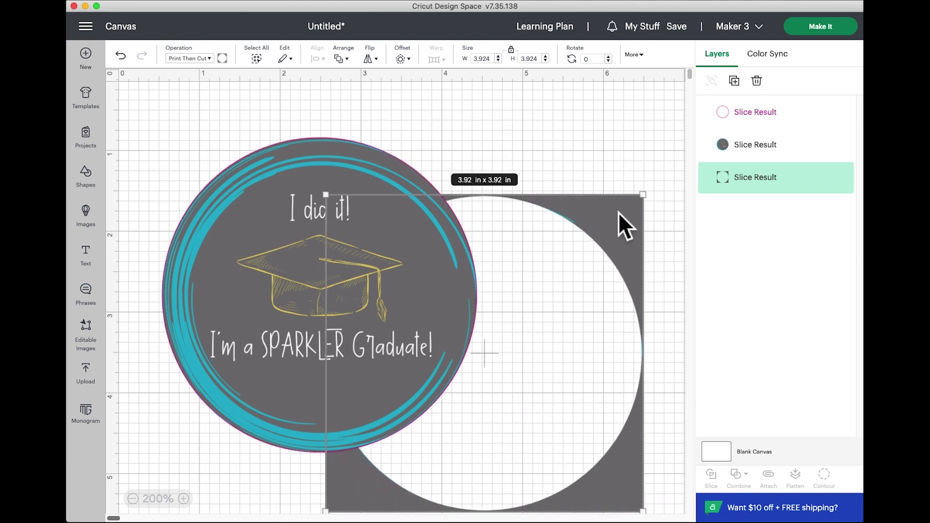
key("Delete")
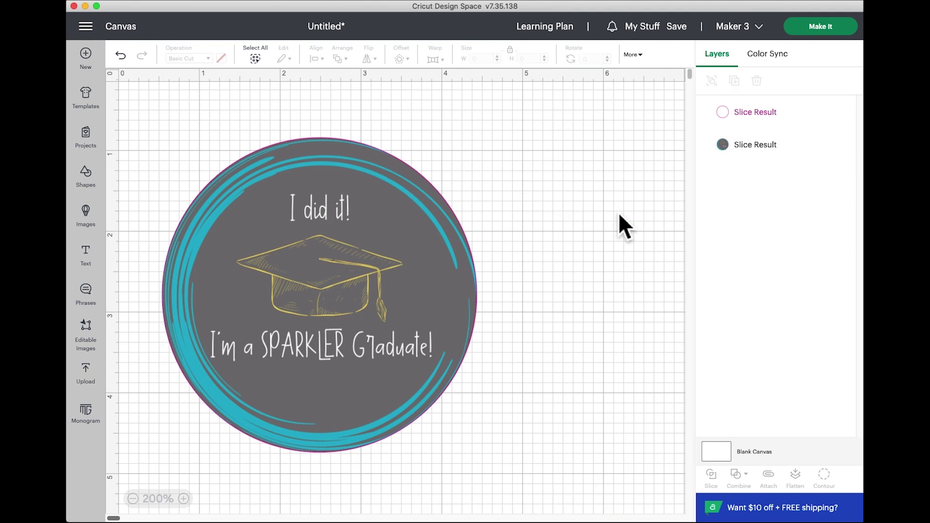
left_click(772, 151)
left_click_drag(373, 257, 508, 262)
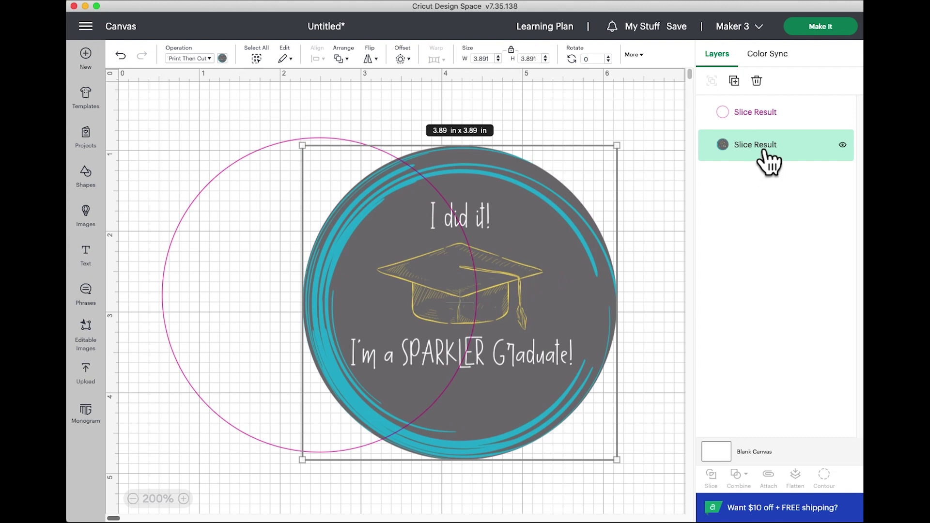
left_click(775, 122)
key("Delete")
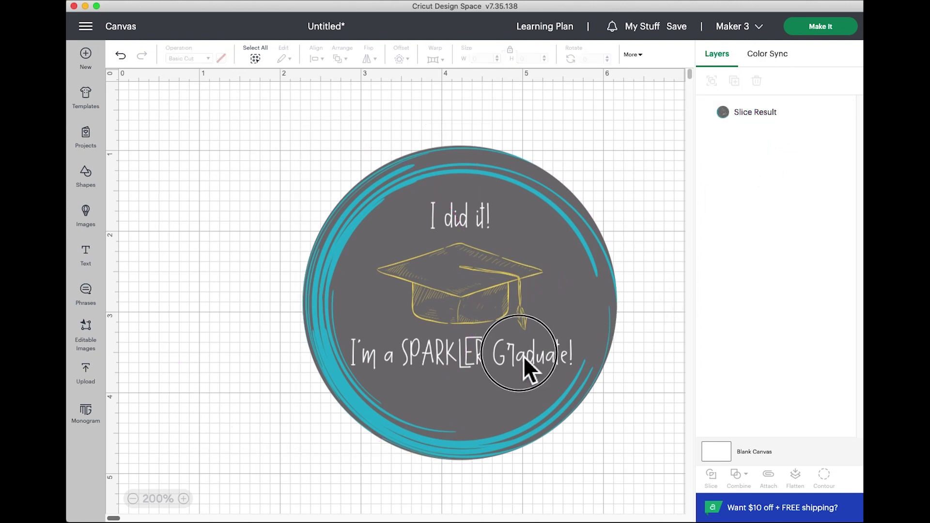
Shrink the round graduate badge to about 2.51 in and reposition it.
left_click_drag(524, 359, 390, 331)
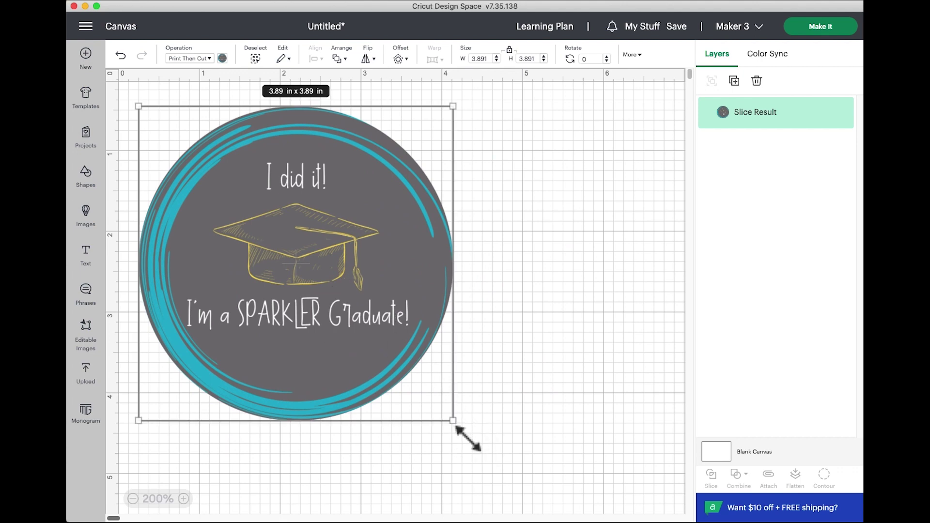
left_click_drag(454, 420, 345, 307)
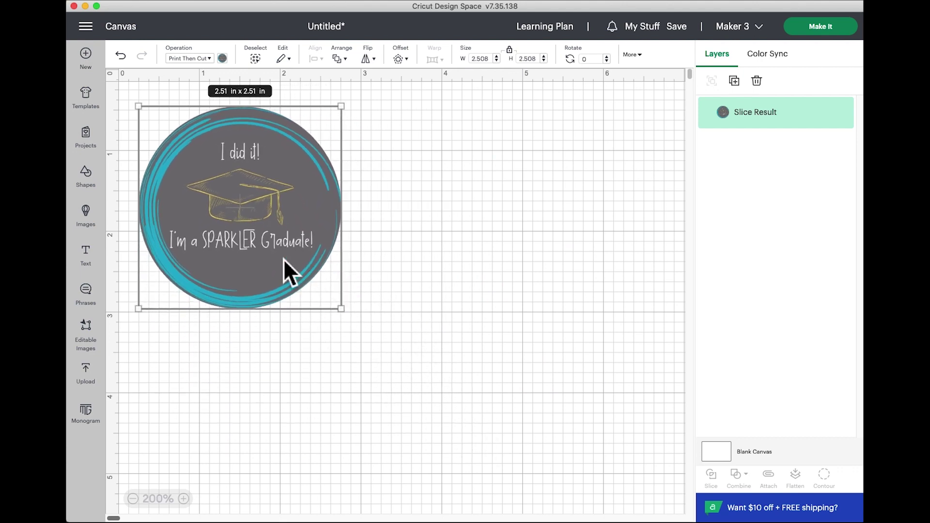
left_click_drag(284, 258, 338, 272)
Add the 'be the spark' upload to the canvas with a 2 in width.
left_click(97, 383)
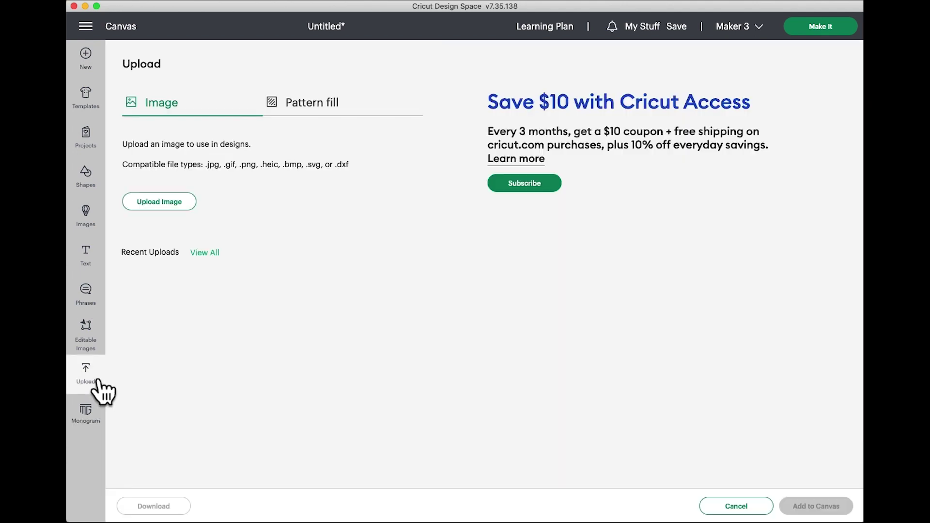
left_click(313, 337)
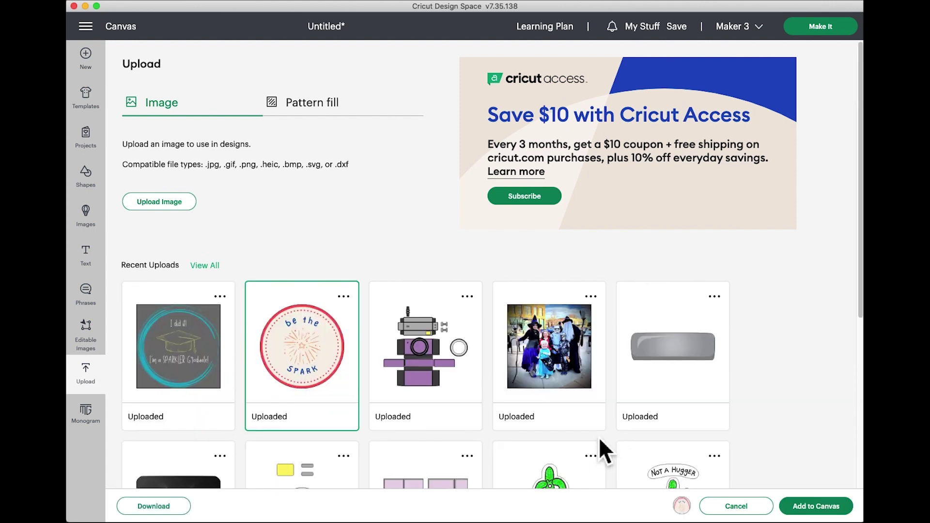
left_click(805, 506)
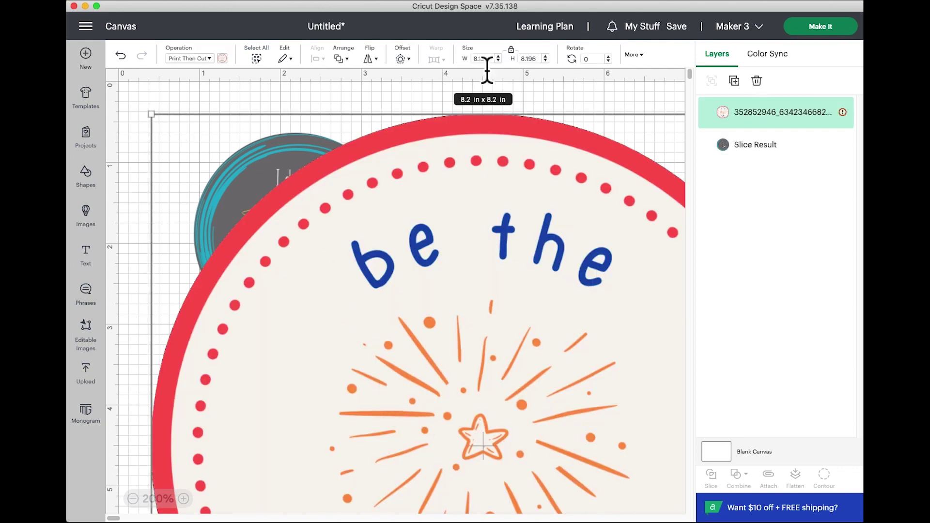
left_click(443, 59)
type("2")
key("Return")
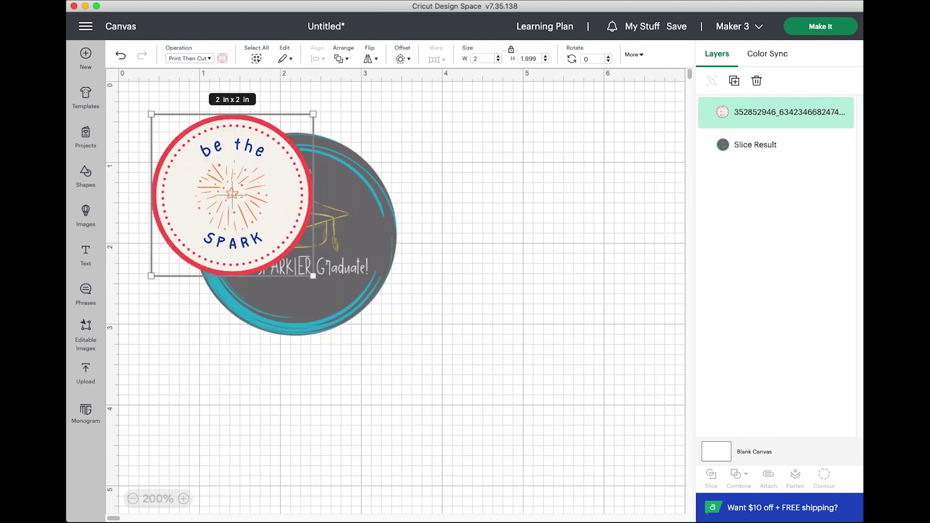
Shrink the graduate badge to about 1.38 in and the SPARK sticker to 0.93 in side by side.
left_click_drag(229, 201, 498, 213)
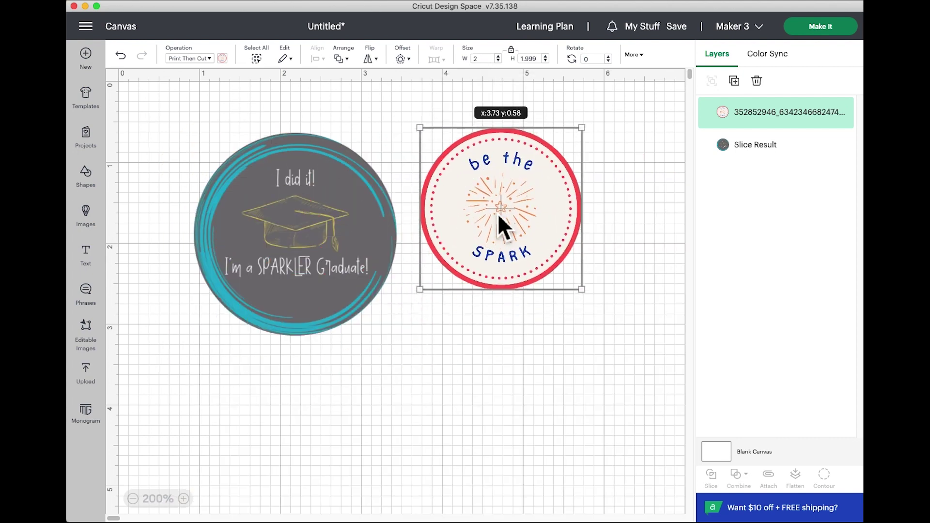
left_click_drag(335, 263, 297, 254)
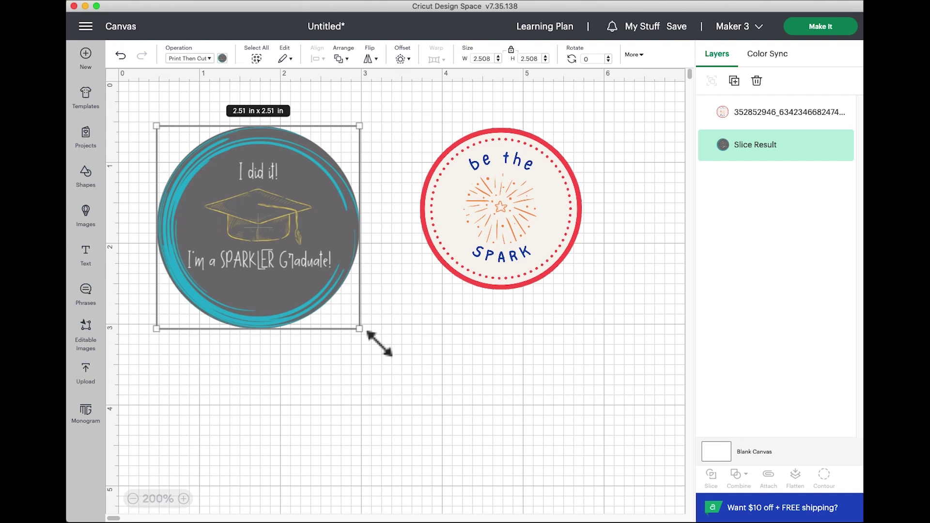
left_click_drag(367, 332, 262, 242)
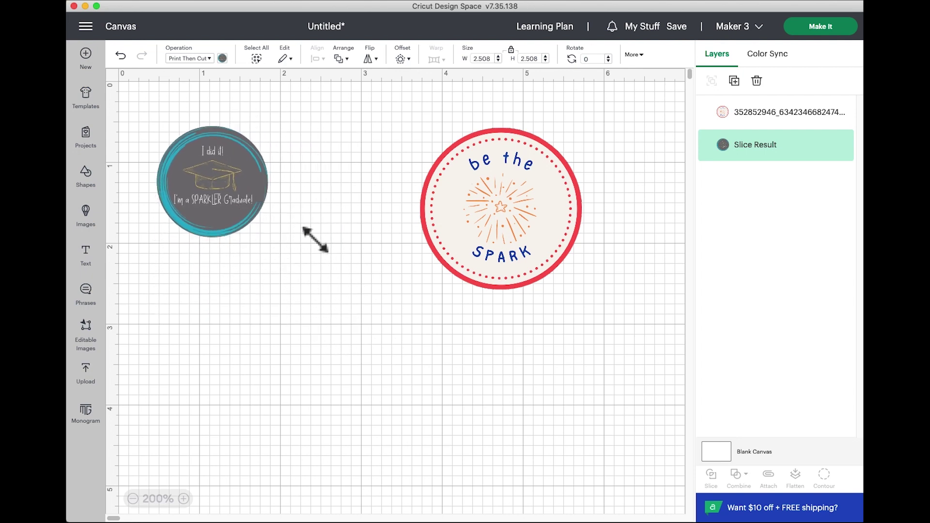
left_click_drag(492, 232, 363, 226)
left_click_drag(452, 285, 366, 198)
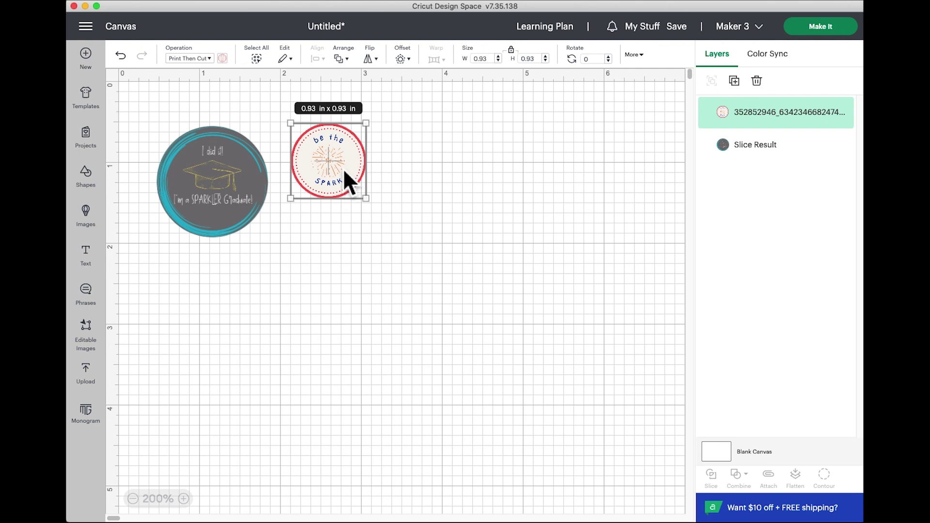
Move the SPARK sticker below the graduate circle and enlarge it to about 1.84 in.
left_click_drag(345, 171, 324, 267)
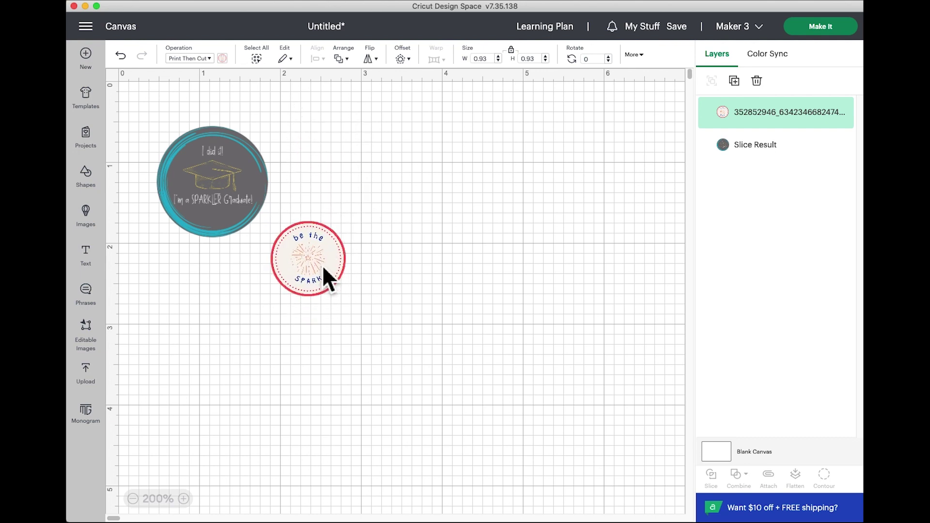
left_click_drag(344, 301, 237, 336)
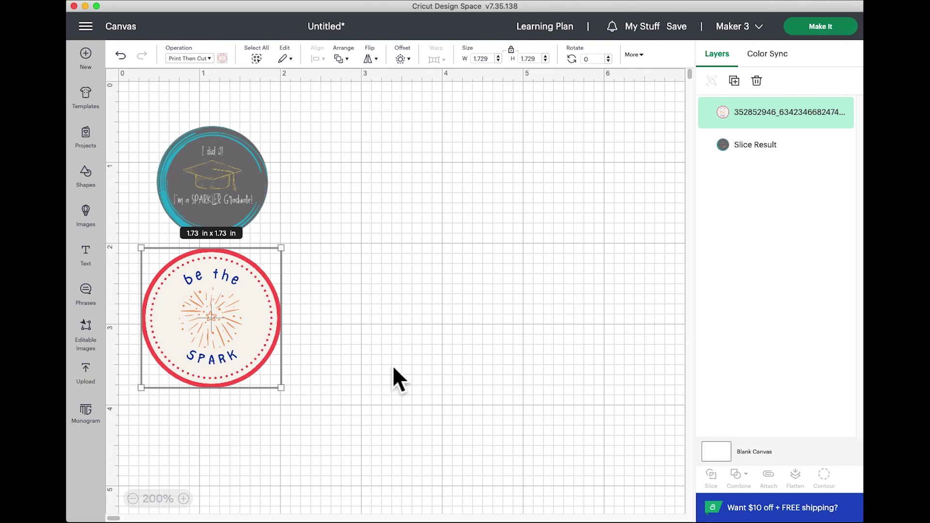
left_click_drag(301, 402, 315, 429)
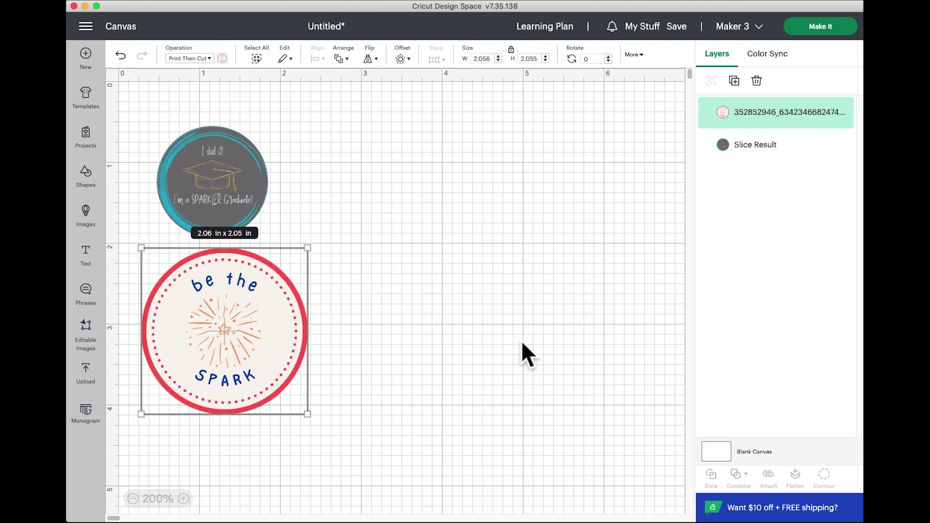
Duplicate the SPARK sticker twice, sizing the copies to 1.5 in and 1.1 in.
left_click(740, 83)
left_click_drag(275, 362, 455, 277)
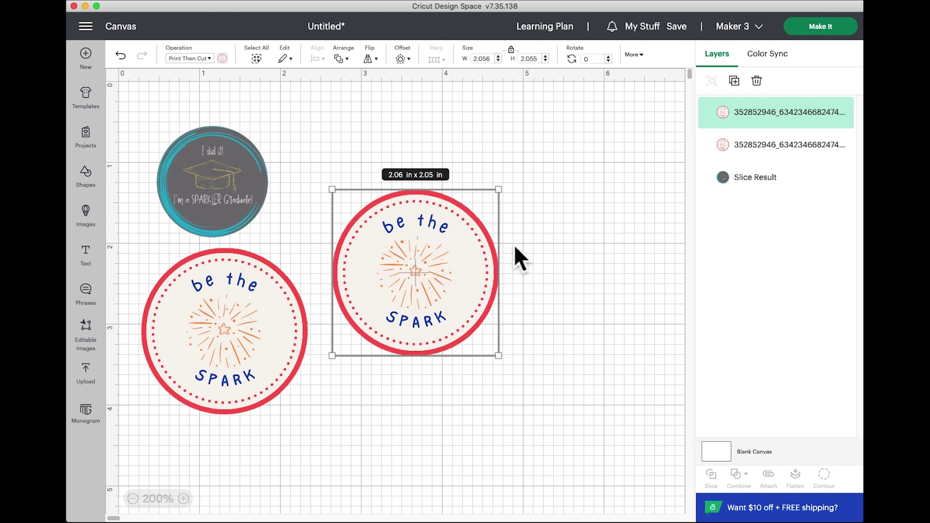
left_click(498, 60)
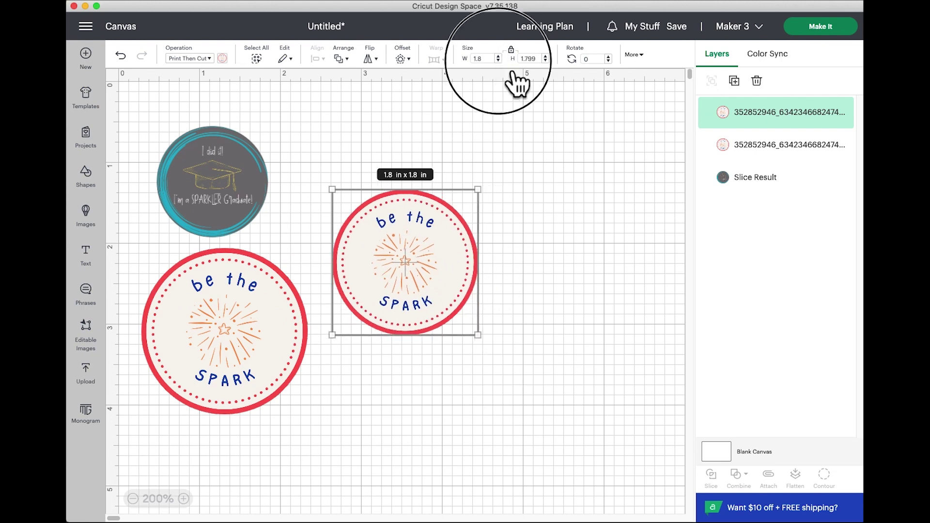
key("Down")
key("Down")
key("Down")
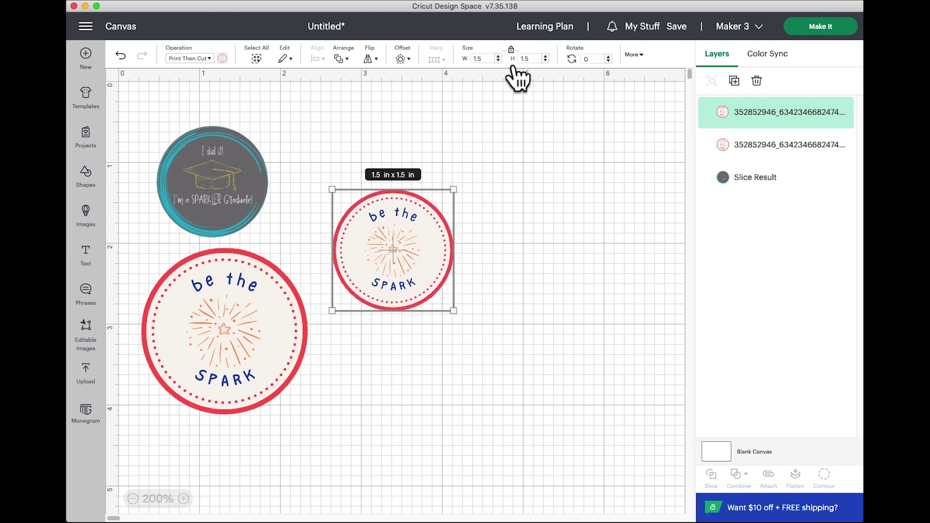
left_click(734, 81)
left_click_drag(295, 220, 569, 288)
left_click(506, 67)
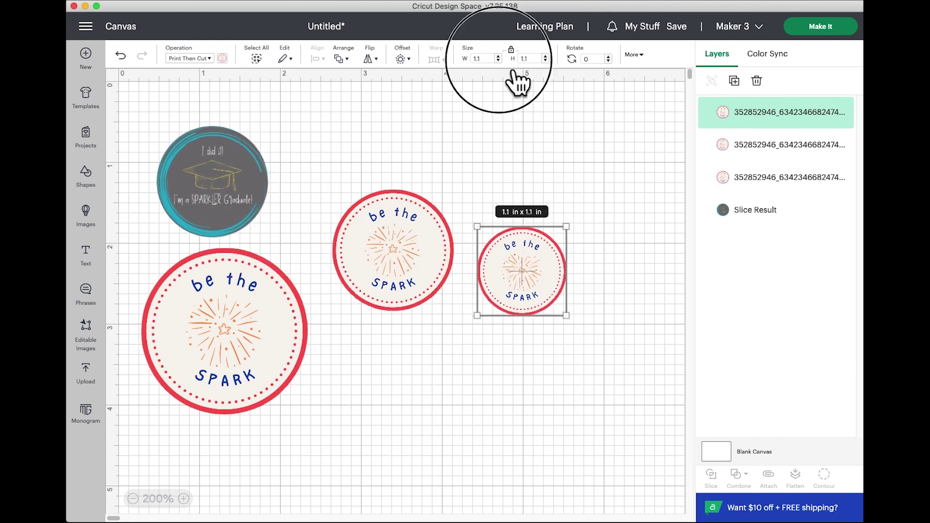
Set the graduate circle's width to 3 in and move it to the upper left.
left_click(226, 189)
left_click_drag(226, 189, 387, 387)
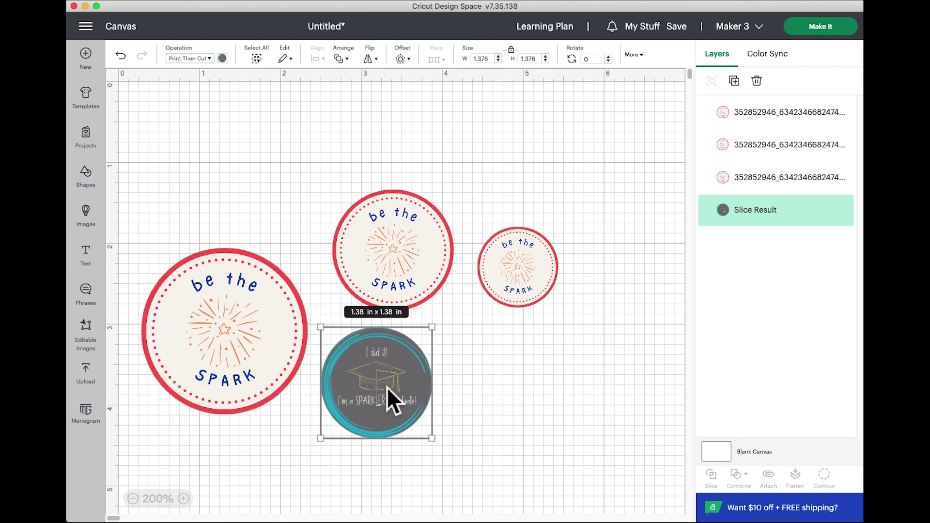
left_click(490, 58)
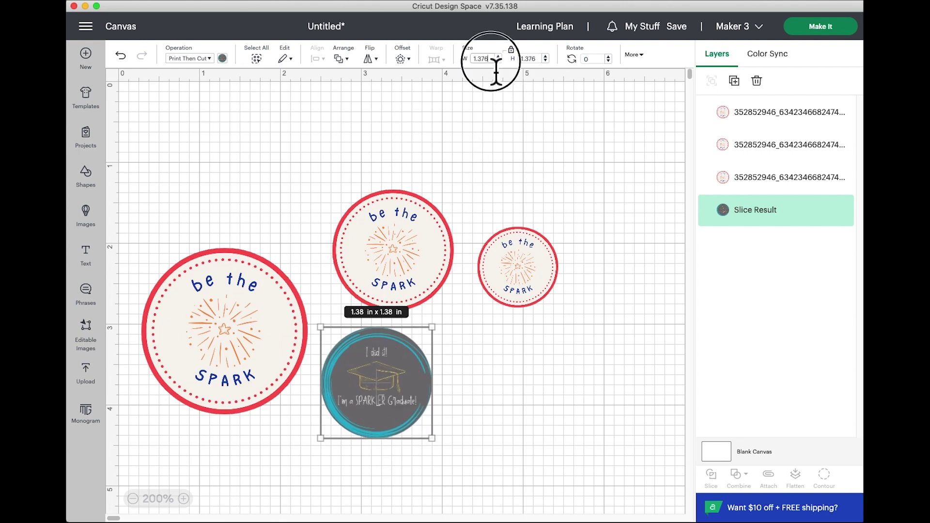
type("3")
key("Return")
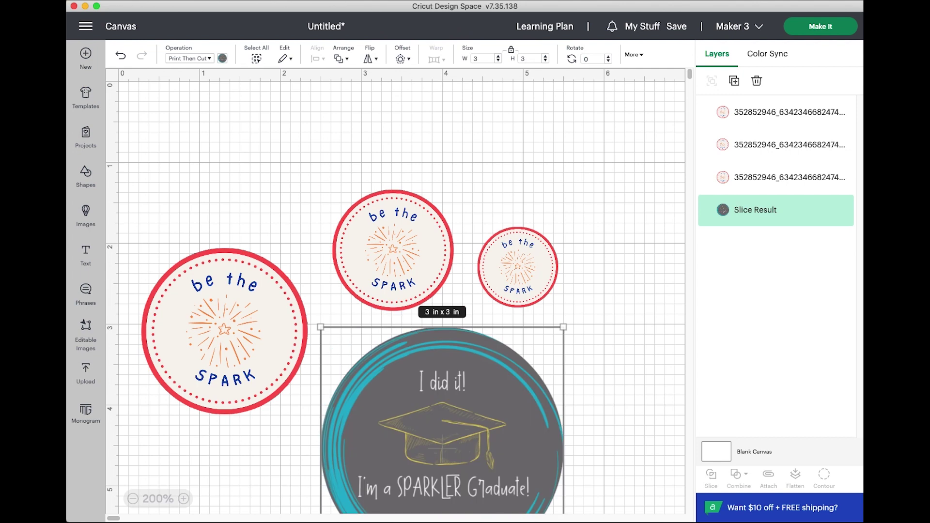
left_click_drag(467, 462, 261, 194)
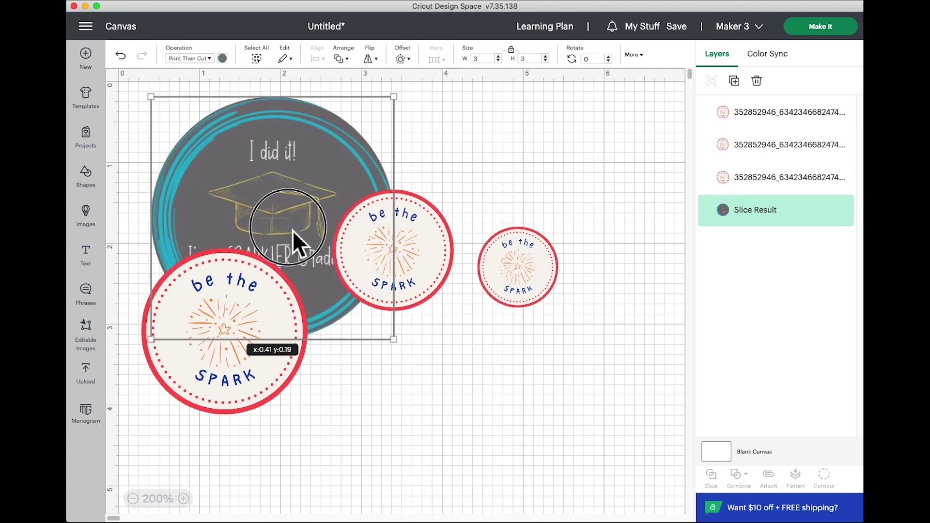
Duplicate the graduate circle, enlarge the copy to about 3.5 in, and move it down-right.
left_click(734, 80)
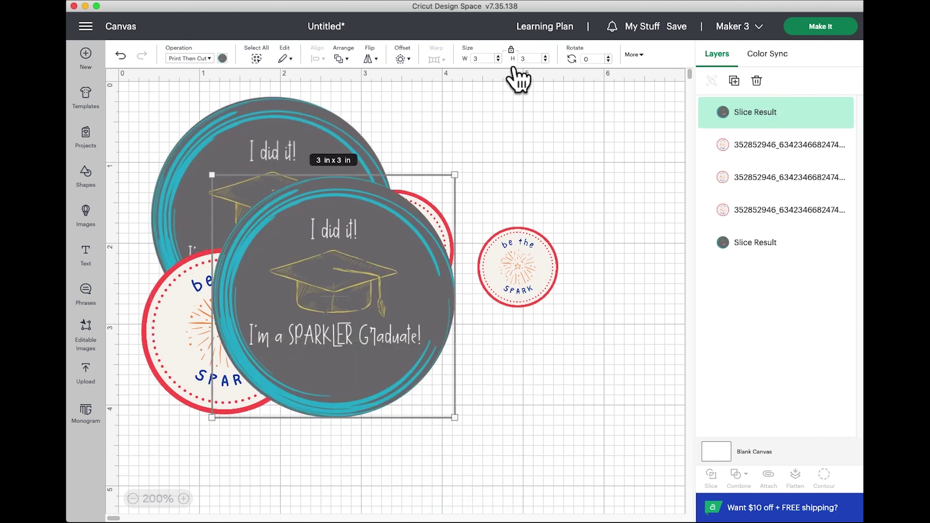
double_click(497, 56)
right_click(503, 57)
left_click(502, 56)
double_click(497, 57)
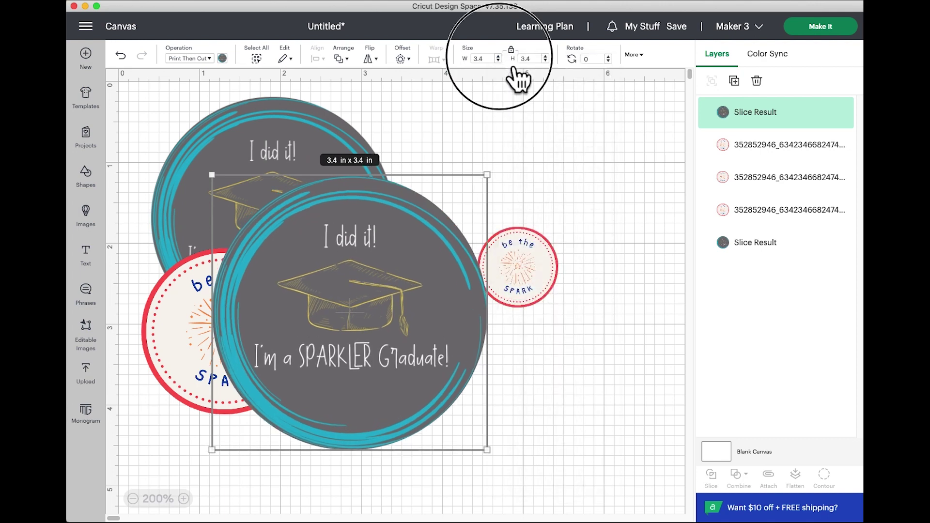
left_click(533, 176)
left_click_drag(301, 322, 391, 357)
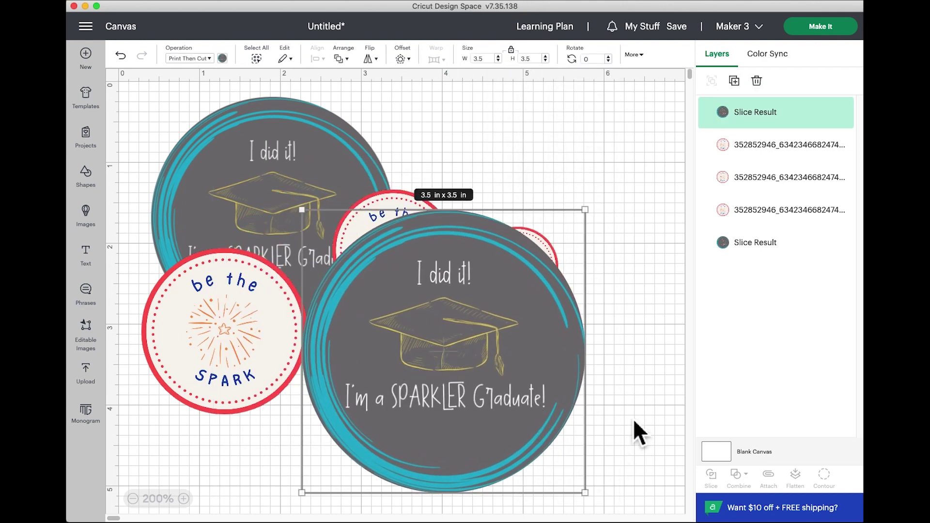
left_click(819, 36)
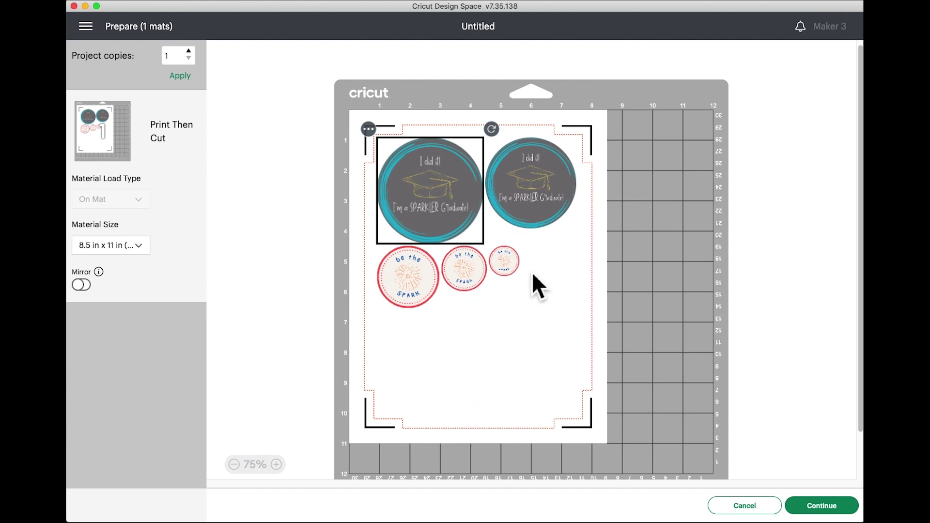
Print the mat's sticker sheet on the EPSON XP-15000 Series using the system dialog.
left_click(808, 514)
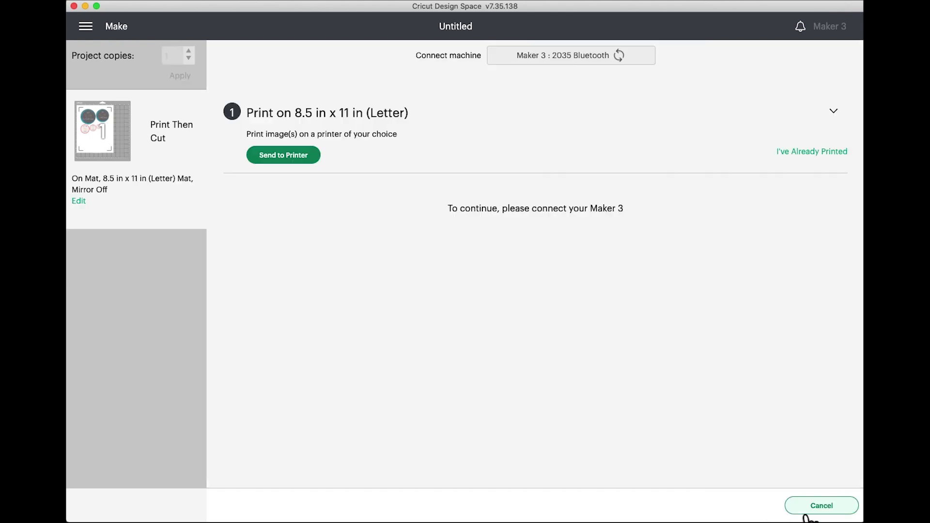
left_click(306, 160)
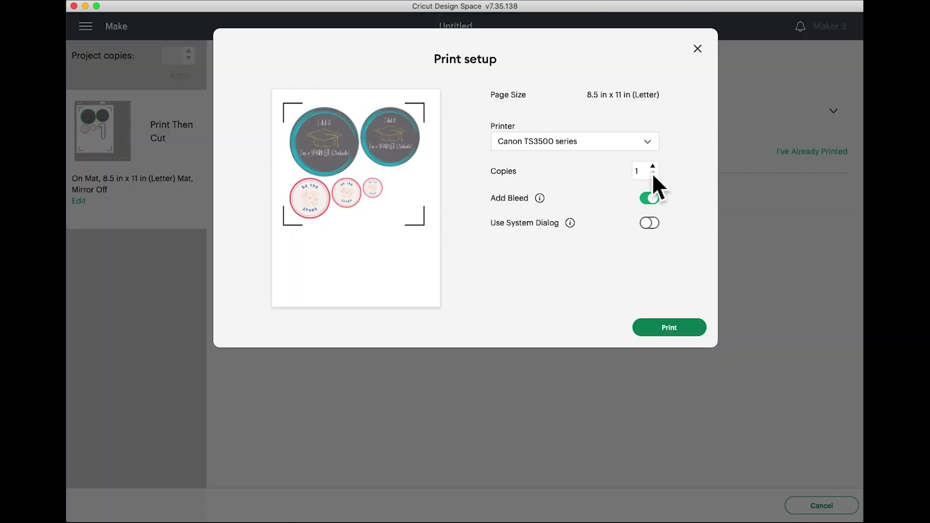
left_click(649, 145)
left_click(608, 193)
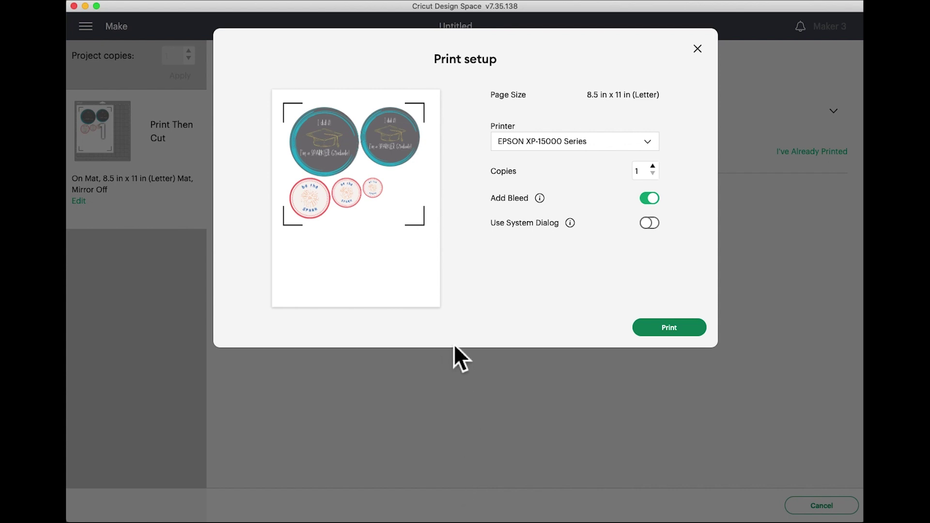
left_click(670, 233)
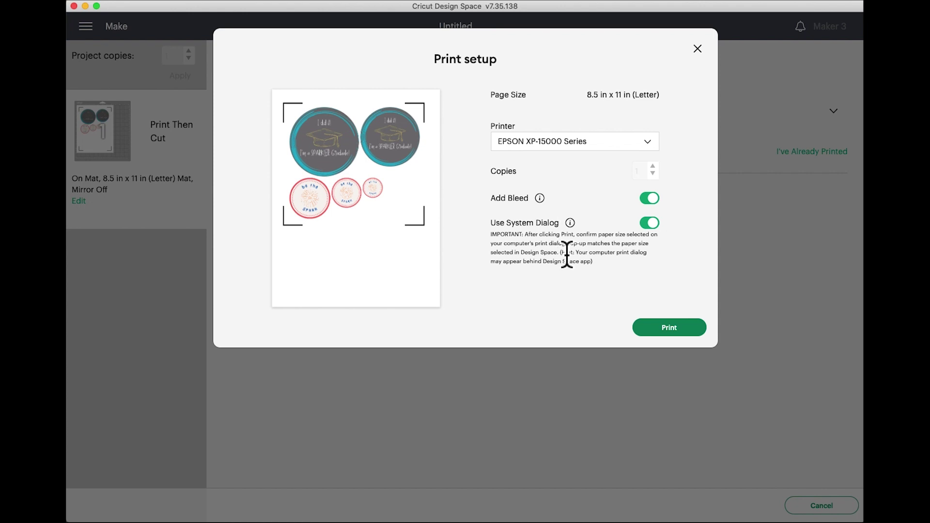
left_click(682, 331)
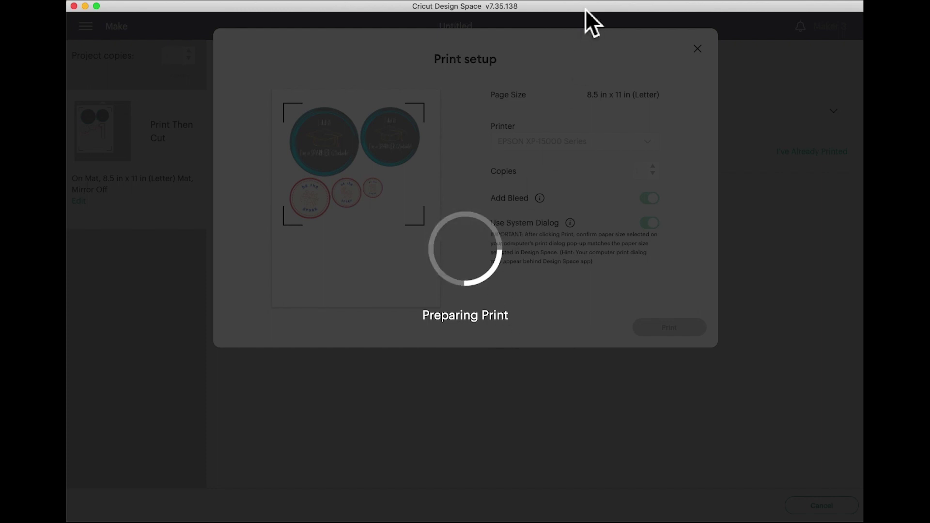
Set the print dialog to feed from the Rear Tray, with media type Auto Select at Best quality.
left_click_drag(585, 10, 623, 295)
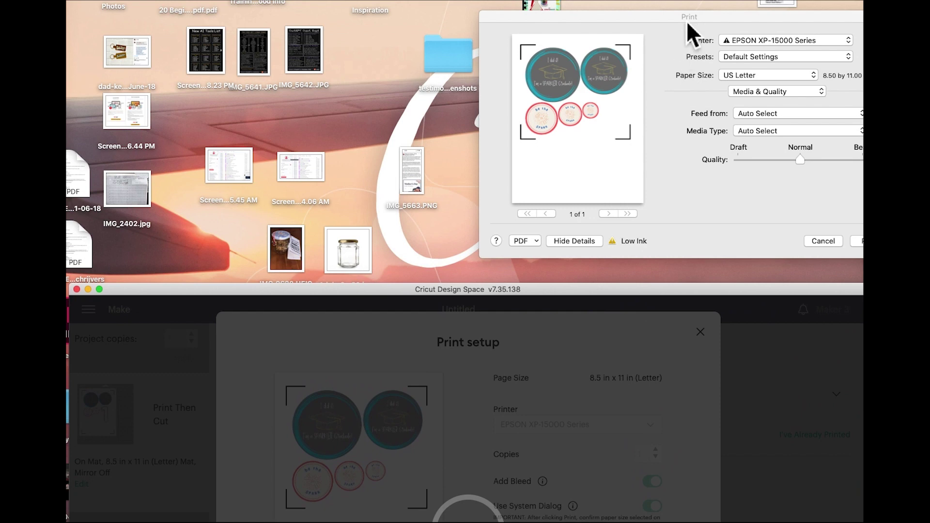
left_click_drag(687, 20, 377, 16)
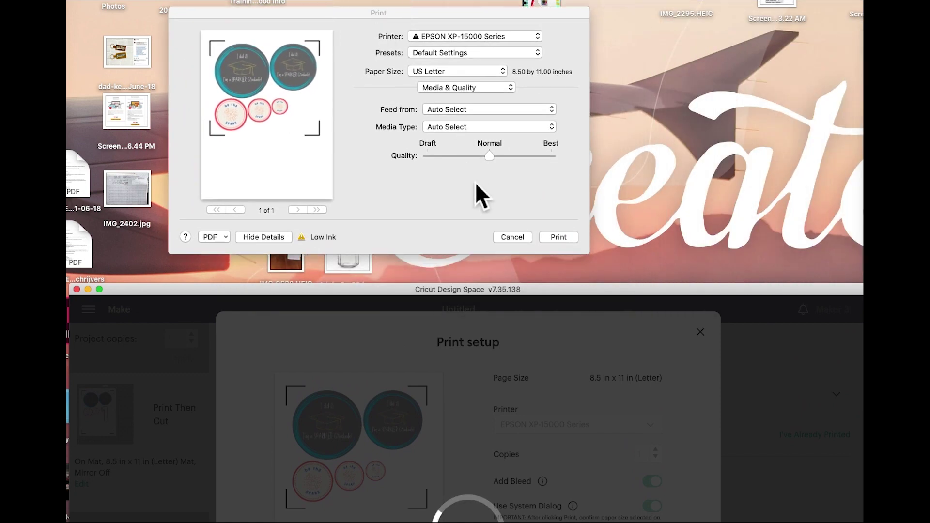
left_click(492, 112)
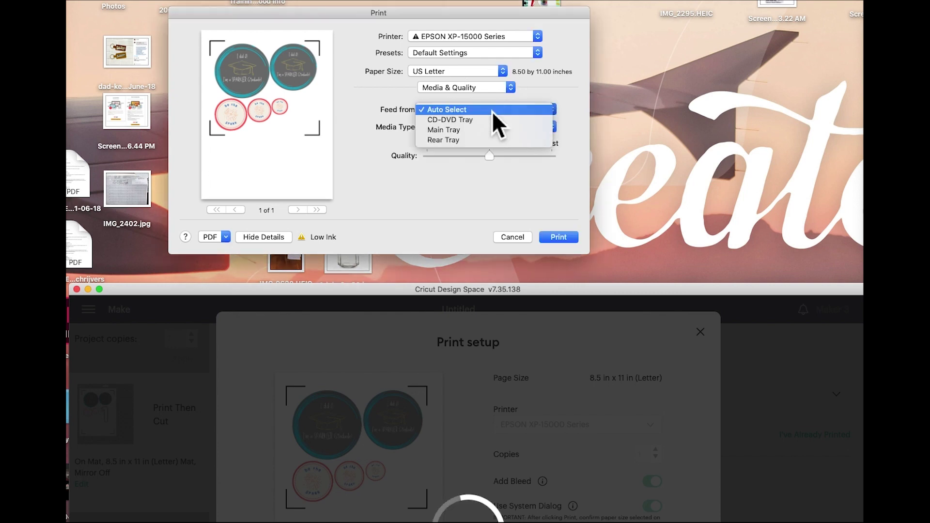
left_click(486, 134)
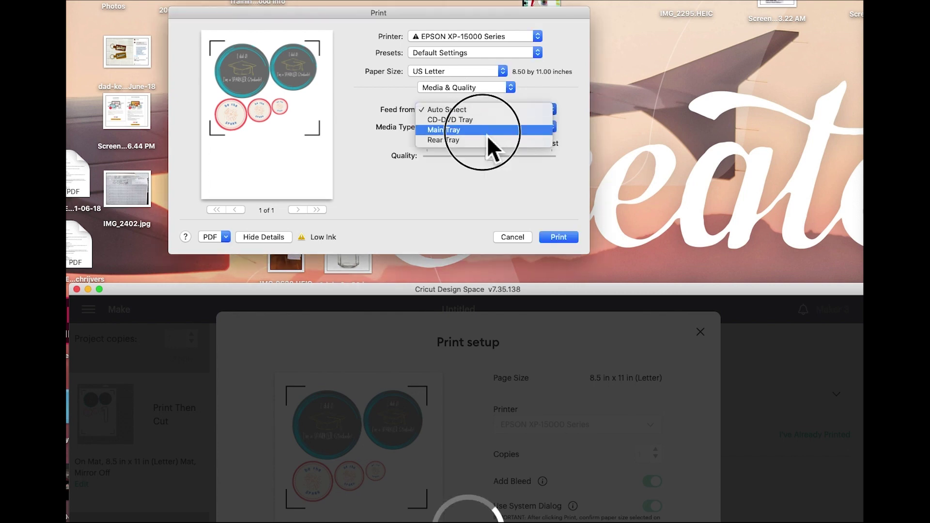
left_click(486, 108)
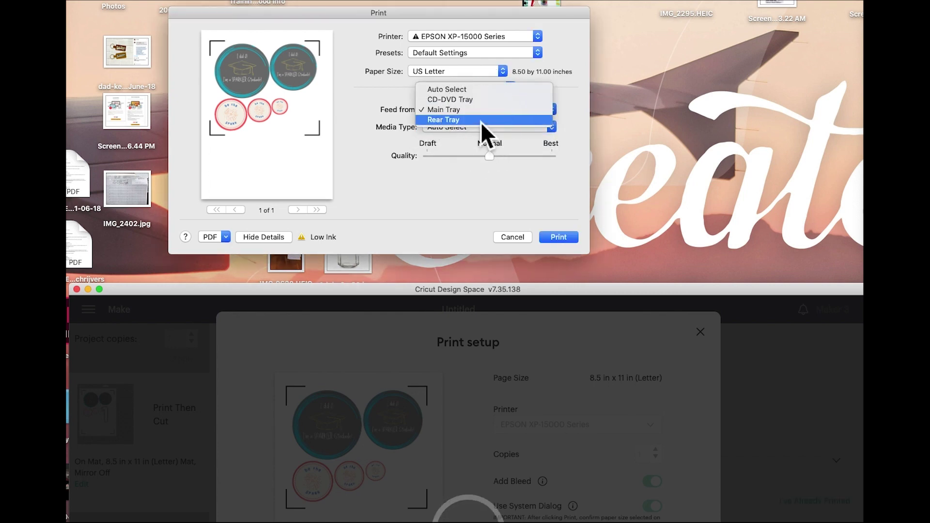
left_click(480, 121)
left_click(480, 128)
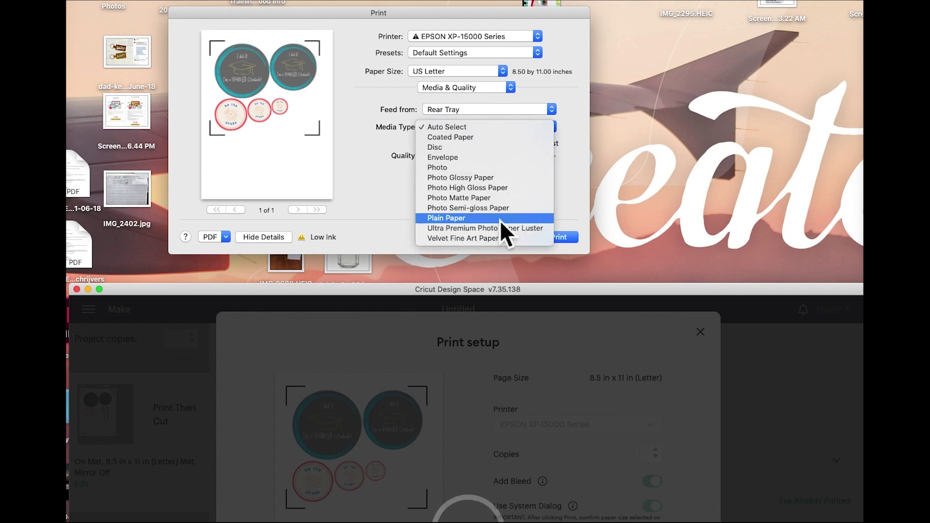
left_click(499, 178)
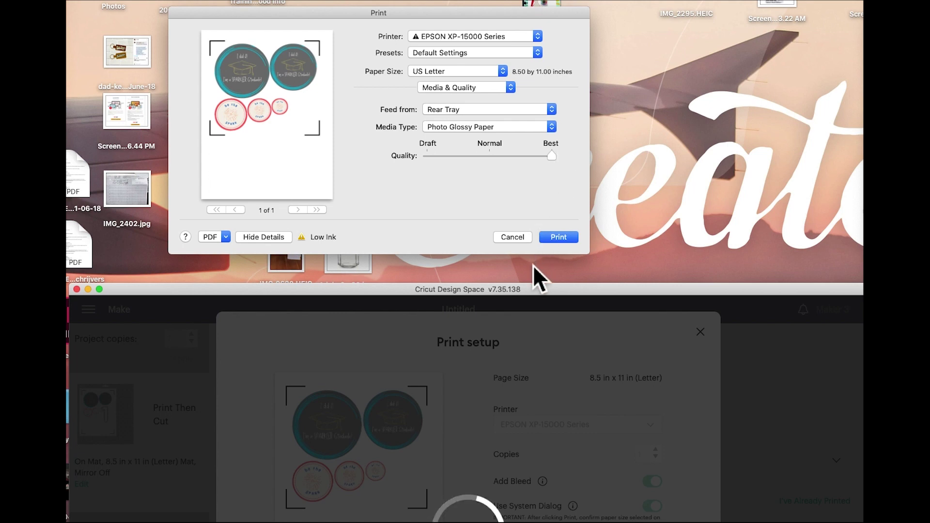
left_click(475, 134)
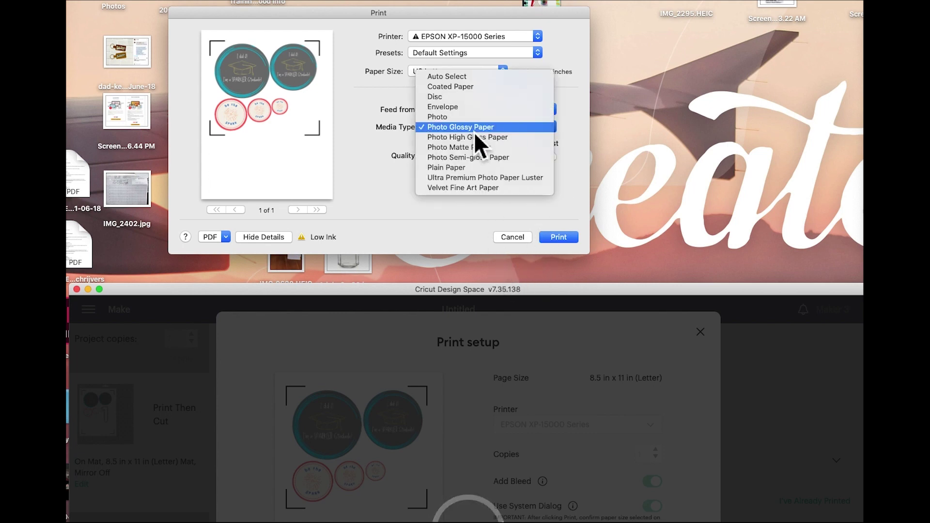
left_click(486, 80)
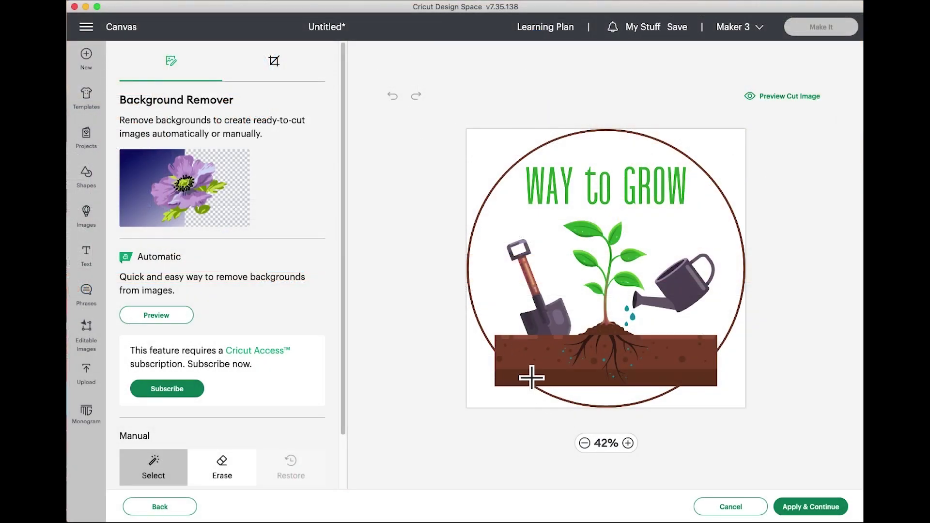
Erase the four white corners of the Way to Grow image.
left_click(750, 407)
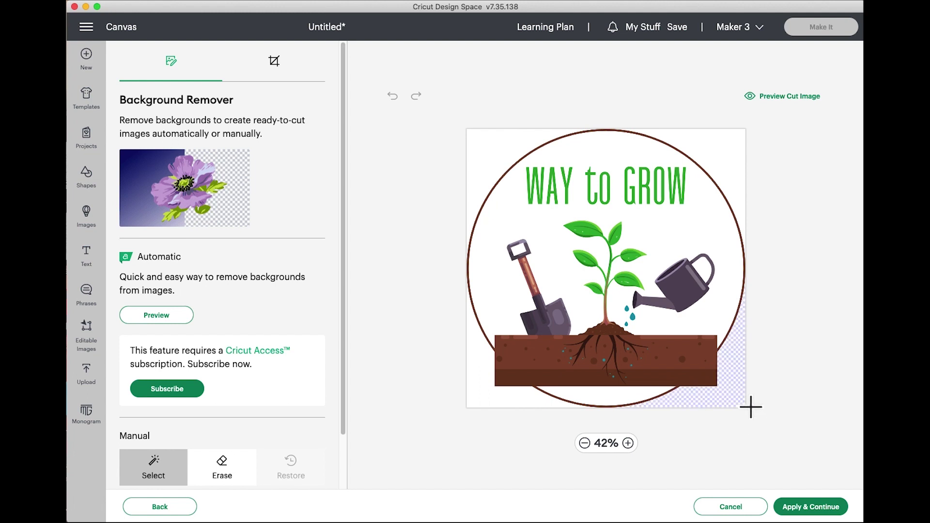
left_click(481, 404)
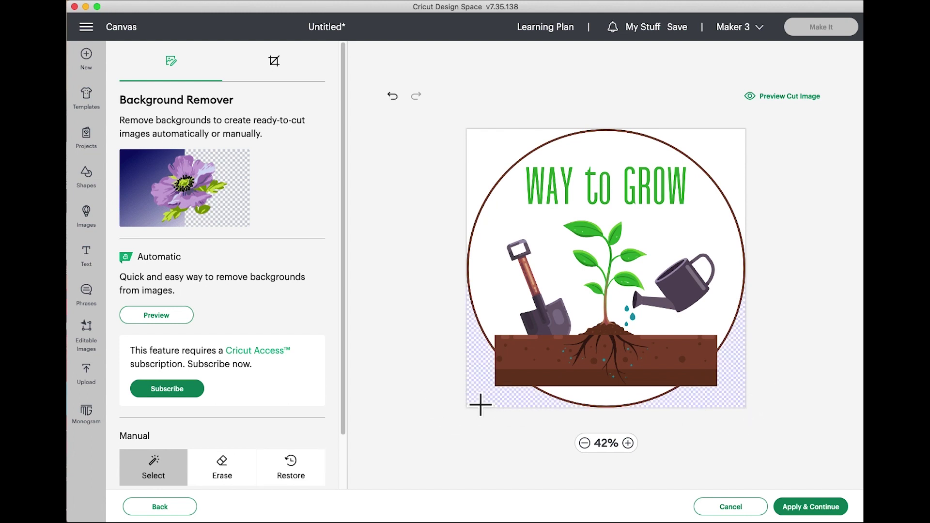
left_click(504, 157)
left_click(727, 160)
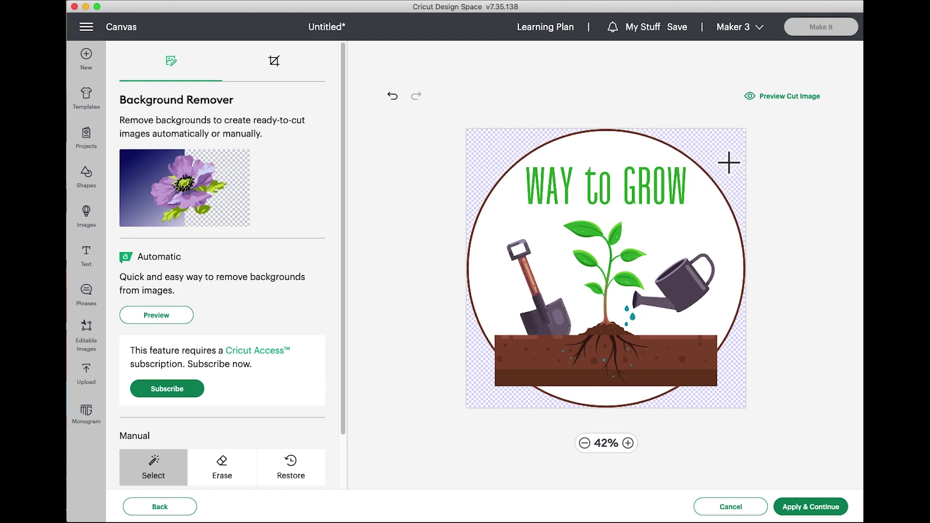
Upload the cleaned image as Print Then Cut and add it to the canvas.
left_click(823, 507)
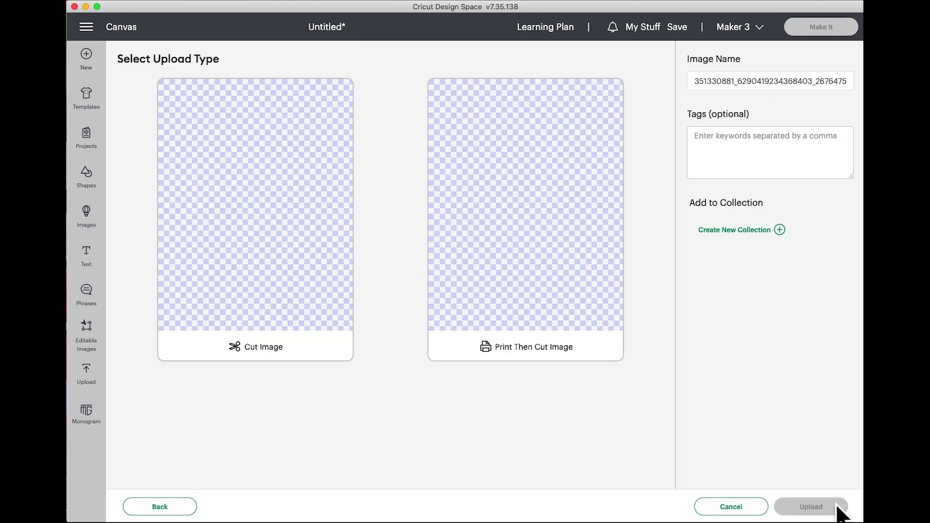
left_click(552, 332)
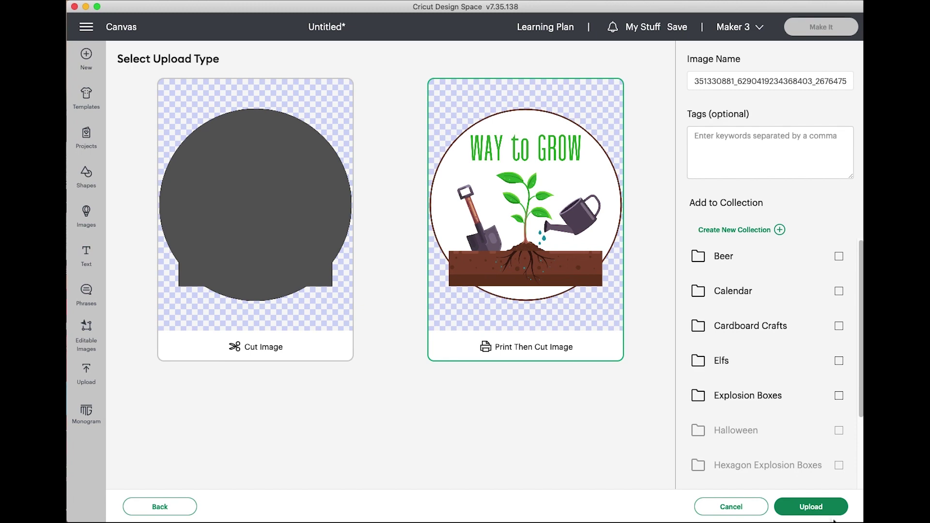
left_click(819, 508)
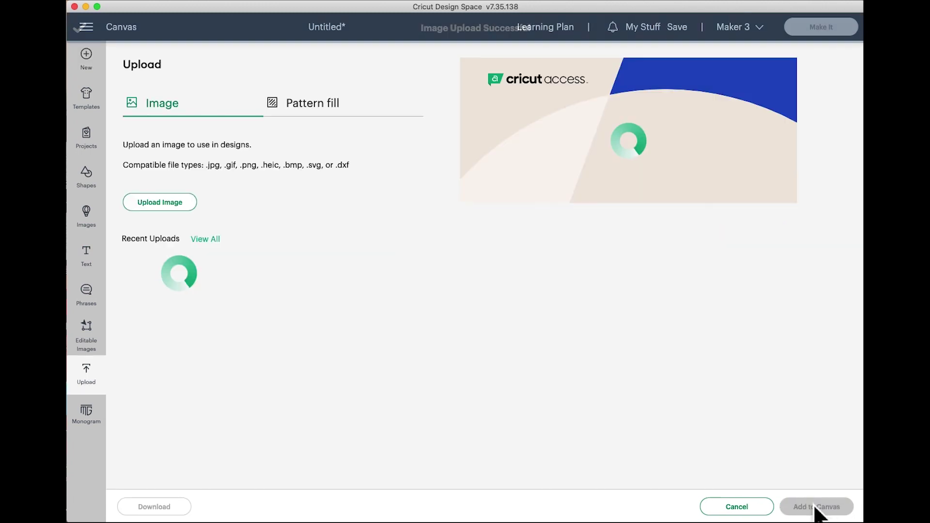
left_click(179, 346)
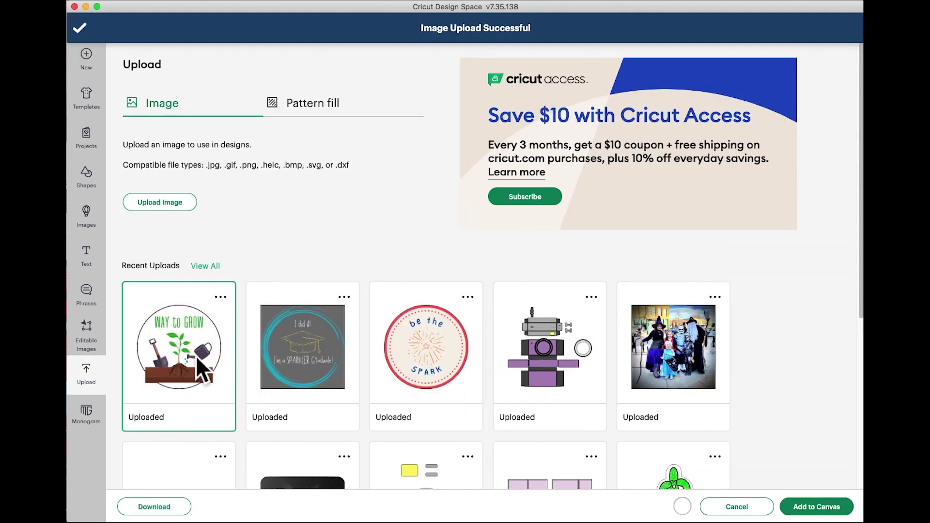
left_click(843, 511)
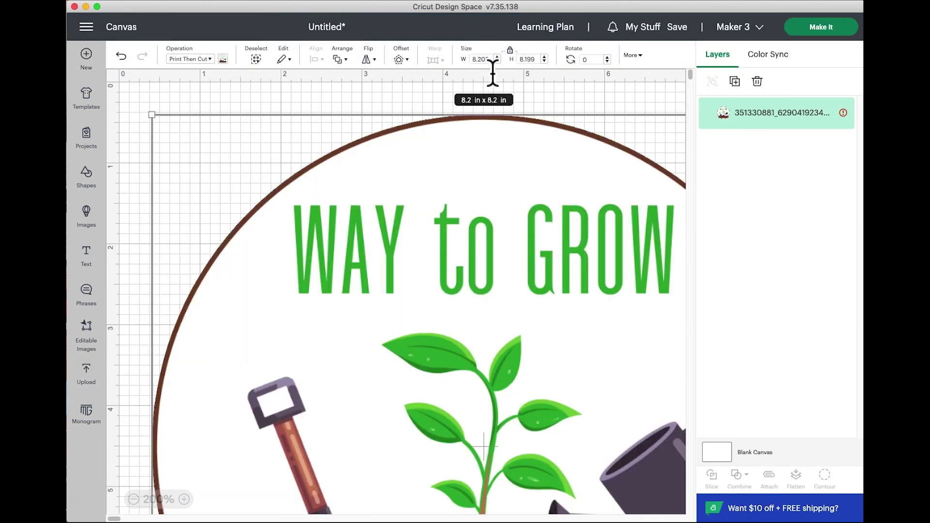
Set the Way to Grow image width to 4 in.
left_click(474, 59)
type("4")
key("Return")
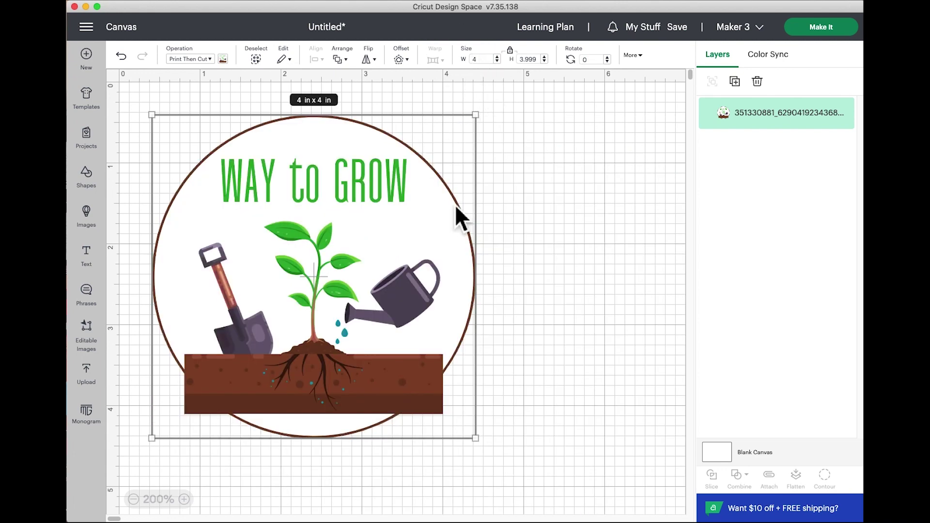
Add a 4.31 in circle layered behind the image to form a border ring.
left_click(105, 189)
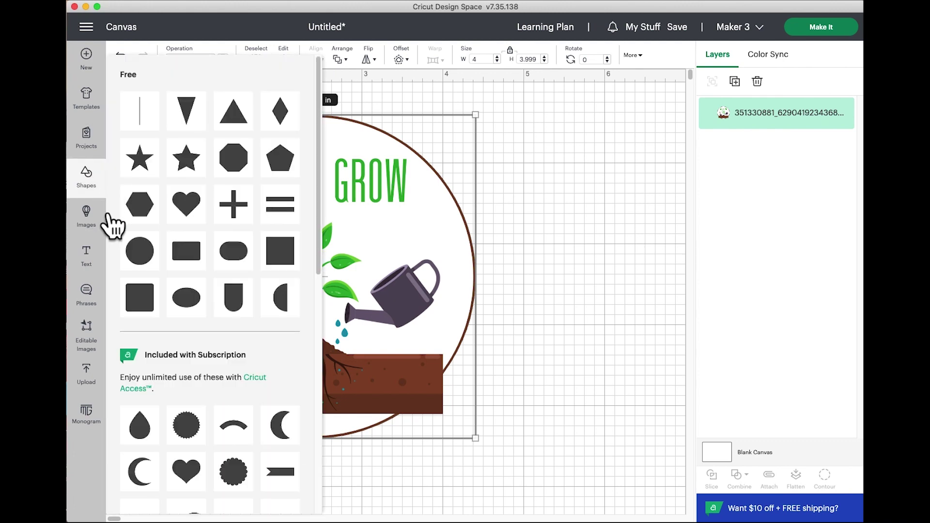
left_click(157, 265)
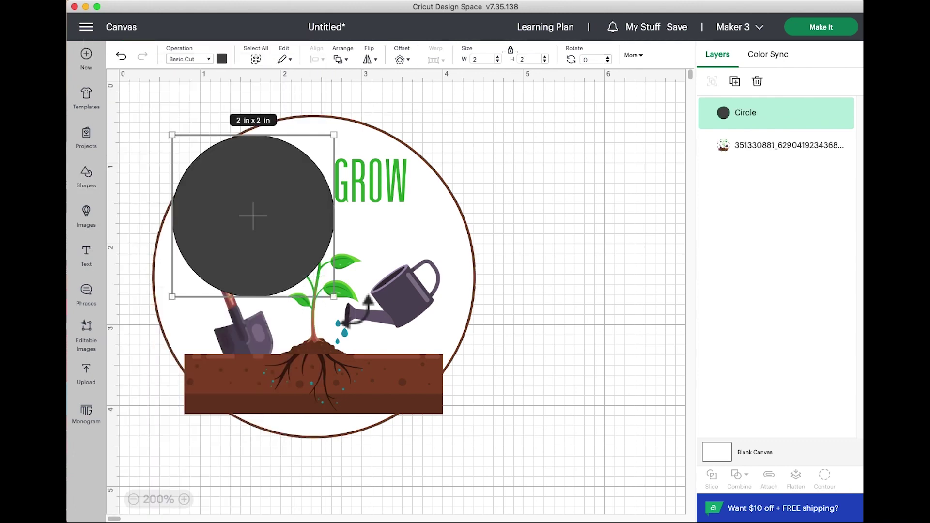
left_click_drag(334, 294, 537, 437)
left_click_drag(432, 388, 386, 353)
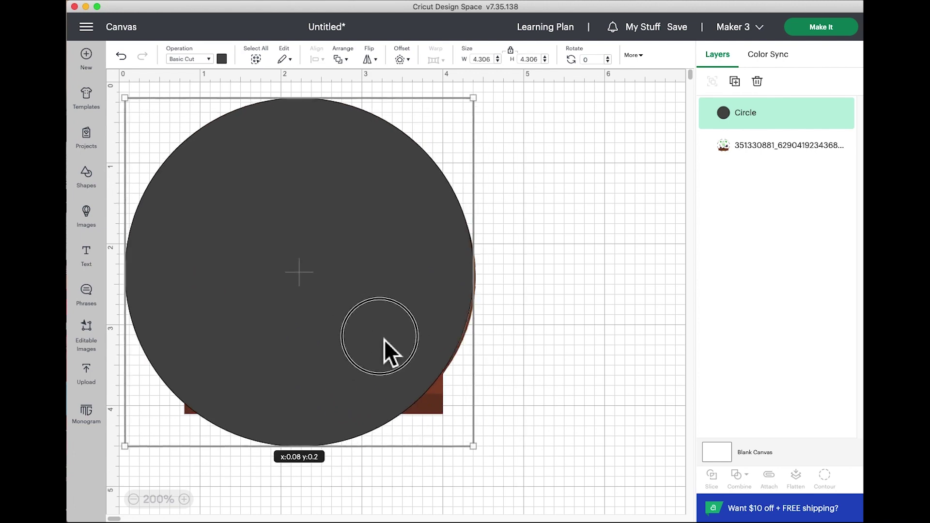
left_click_drag(779, 120, 775, 154)
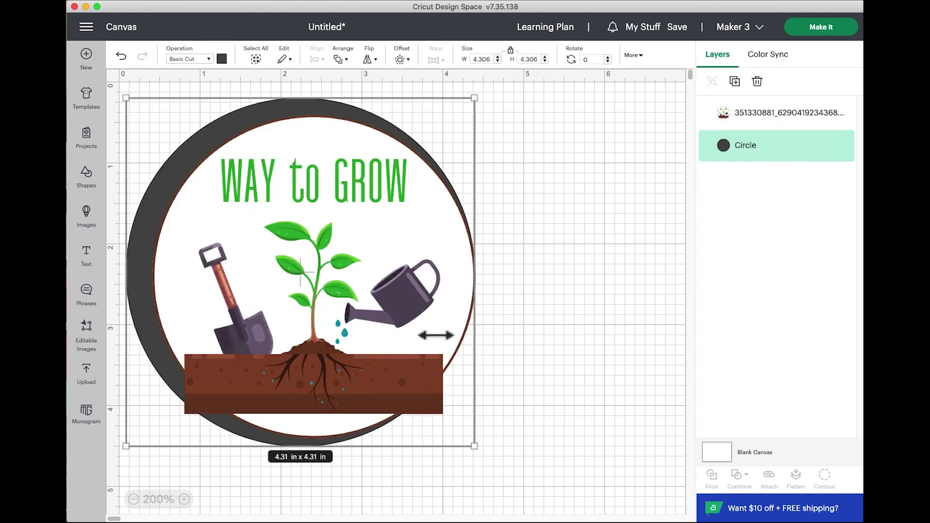
left_click_drag(161, 191, 177, 195)
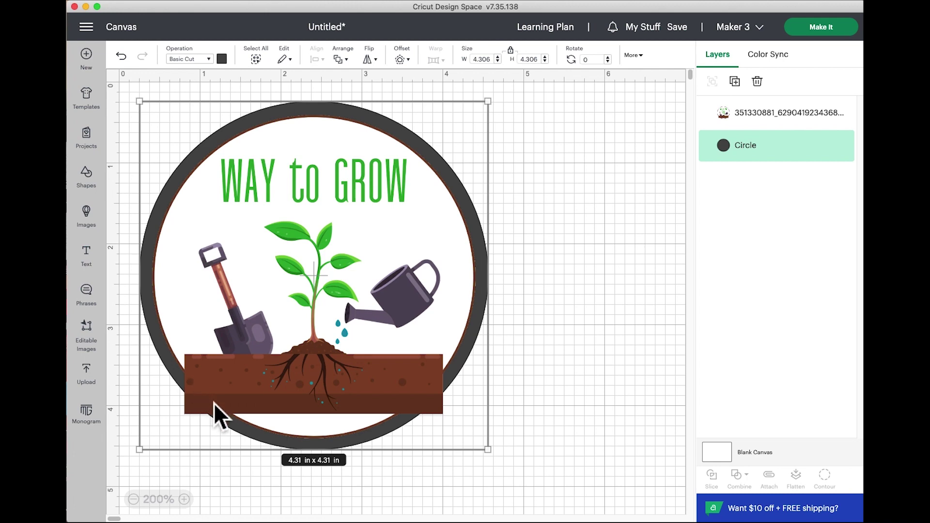
left_click(101, 188)
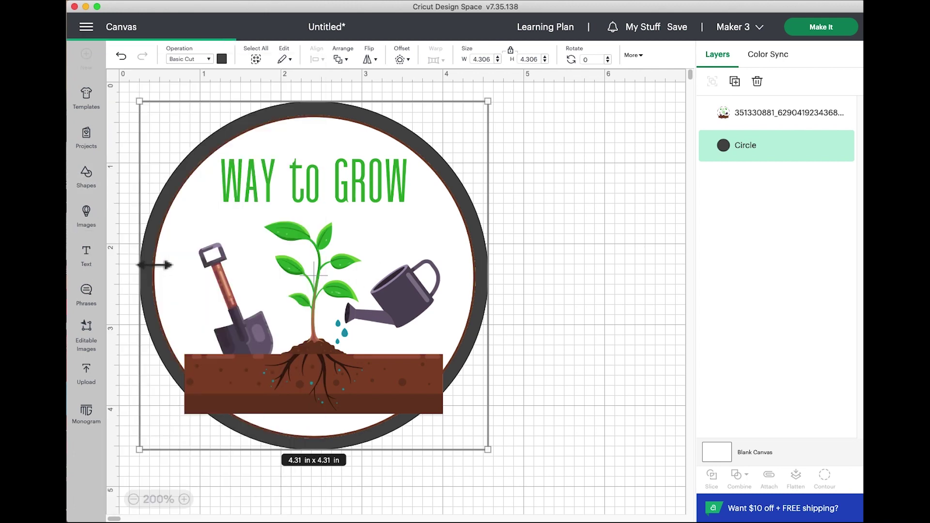
Resize the second circle to 4.028 in and position it over the image.
left_click_drag(356, 320, 479, 443)
left_click_drag(369, 364, 338, 310)
left_click_drag(452, 400, 483, 435)
left_click_drag(350, 345, 340, 345)
left_click_drag(485, 437, 487, 441)
left_click_drag(341, 312, 336, 310)
left_click_drag(485, 437, 486, 440)
left_click_drag(353, 344, 352, 342)
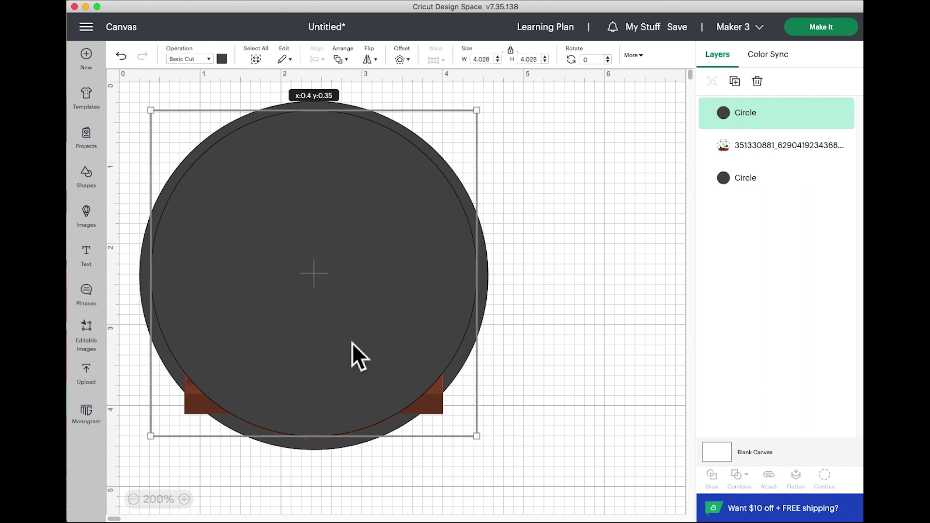
Set the 4.028 in circle's operation to Guide and nudge it down slightly.
left_click(209, 59)
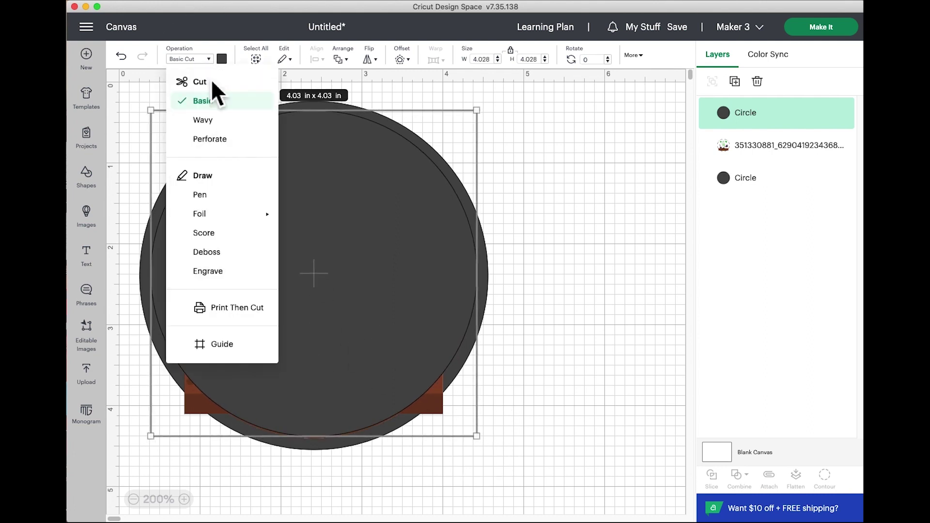
left_click(248, 348)
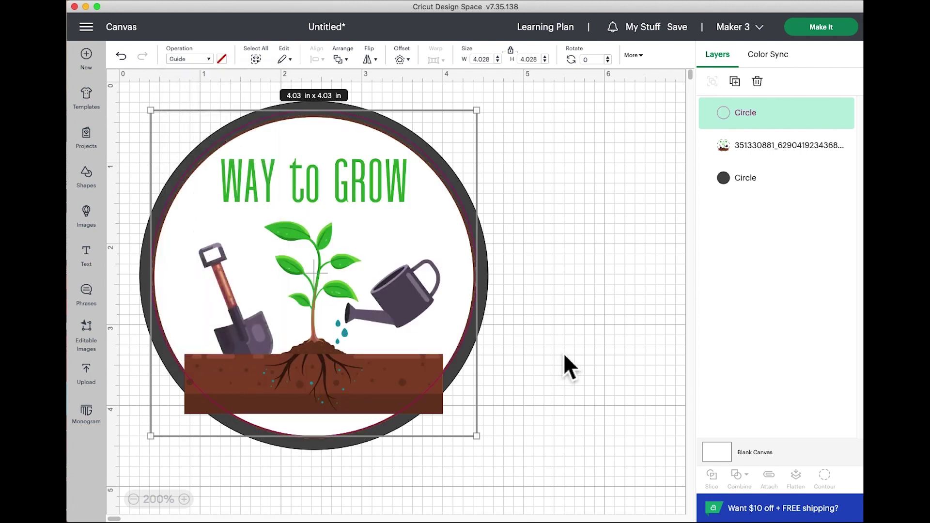
key("Down")
key("Down")
key("Down")
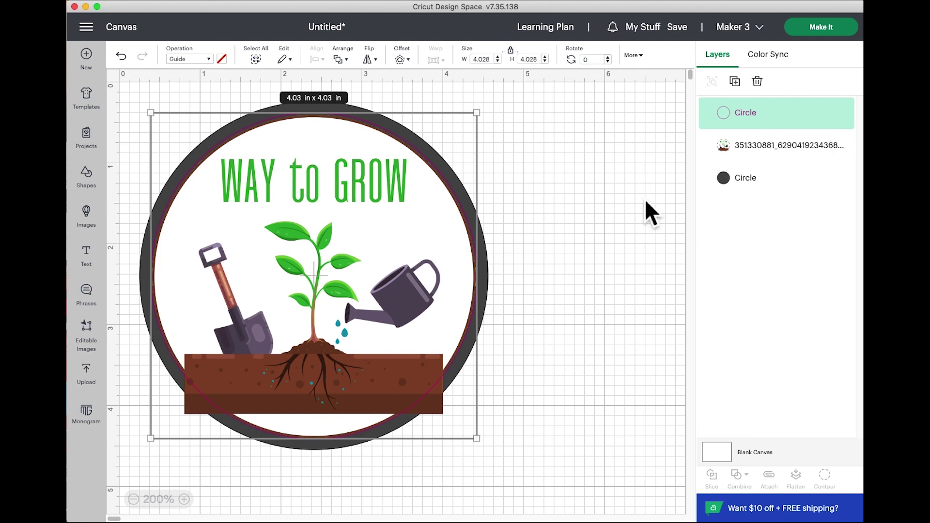
Slice the image with the guide circle and delete the three leftover slice pieces.
left_click(760, 155, "shift")
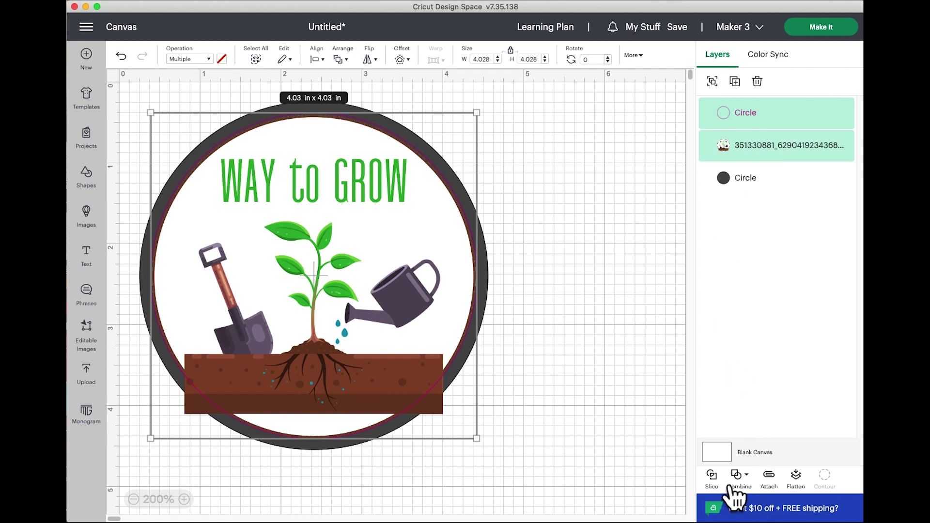
left_click(713, 479)
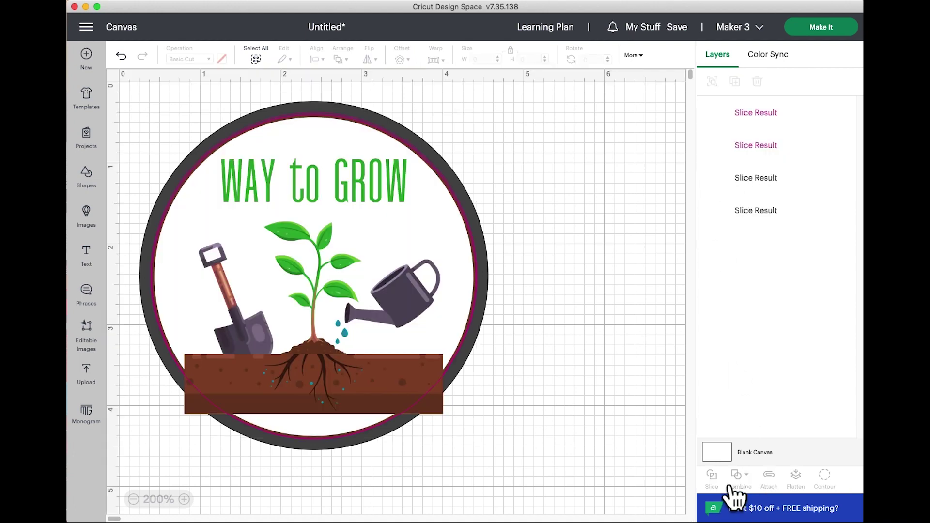
left_click(761, 127)
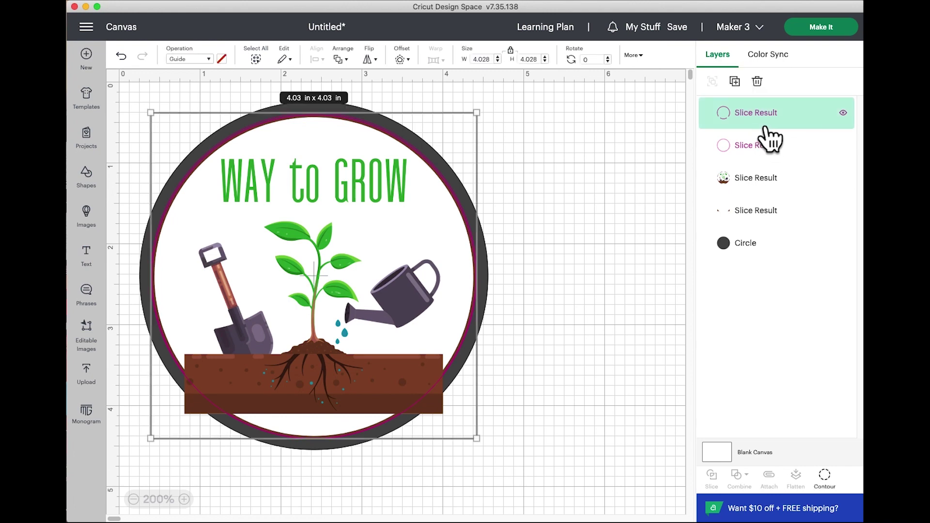
key("Delete")
left_click(762, 127)
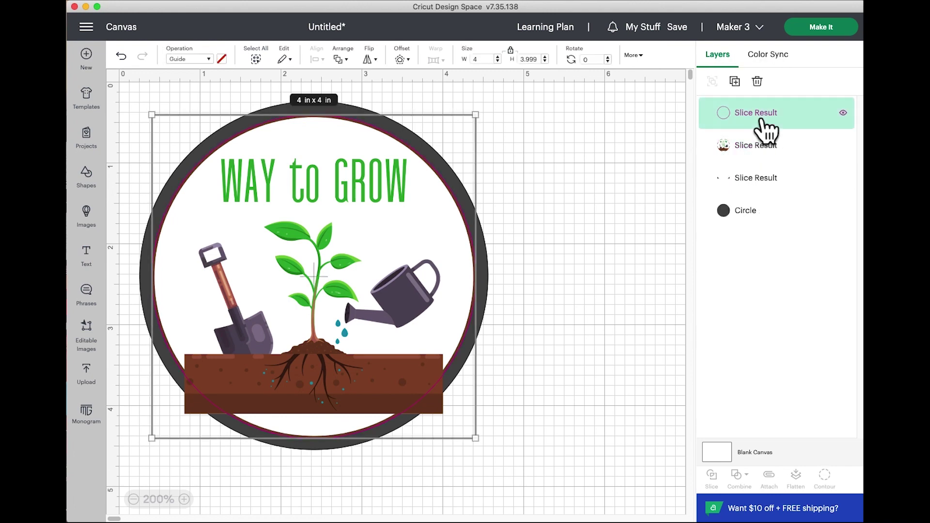
key("Delete")
left_click(758, 156)
key("Delete")
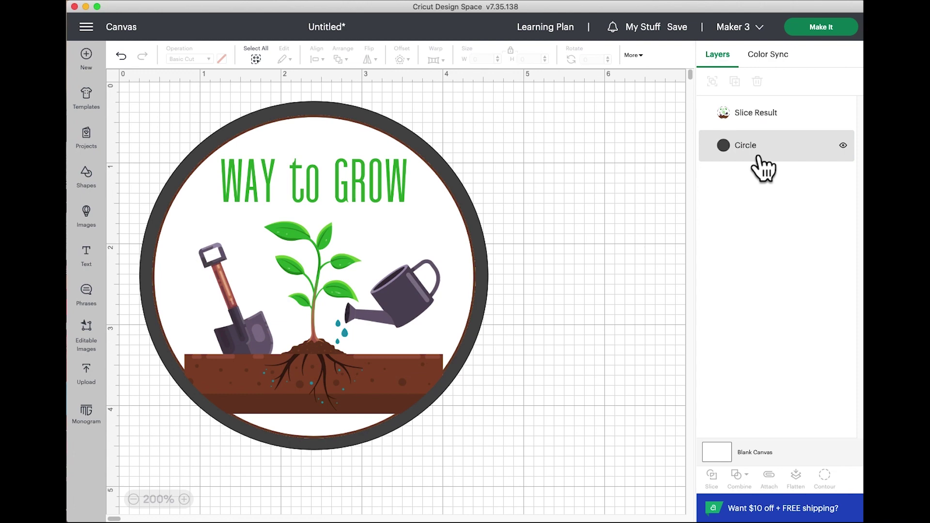
Change the 4.31 in backing circle's colour to white.
left_click(740, 154)
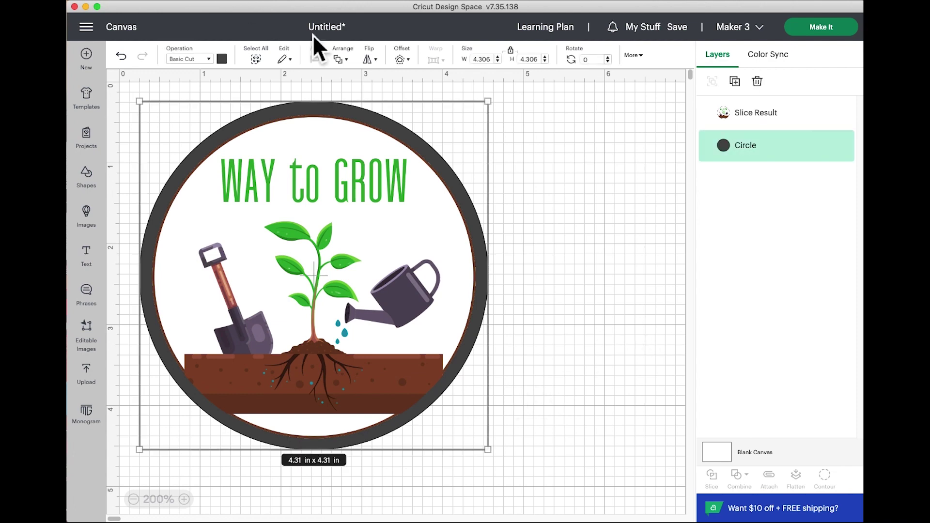
left_click(224, 60)
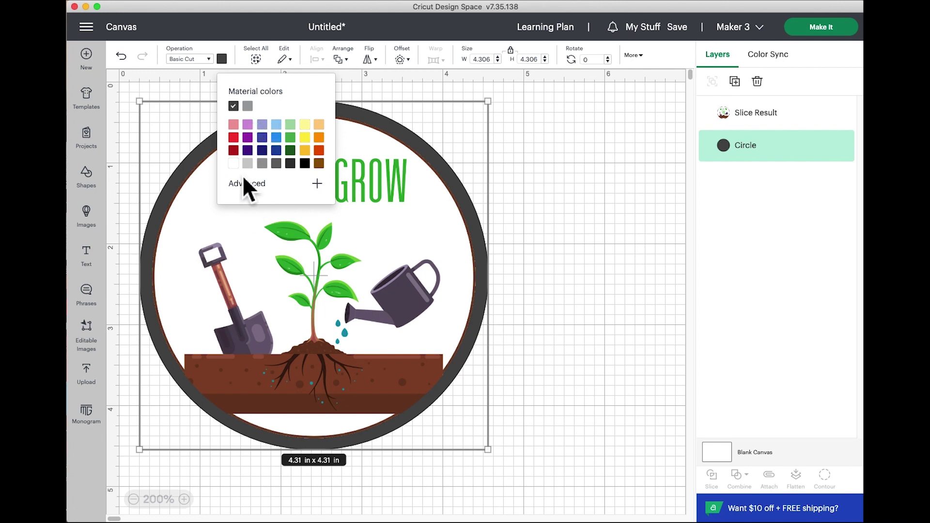
left_click(233, 164)
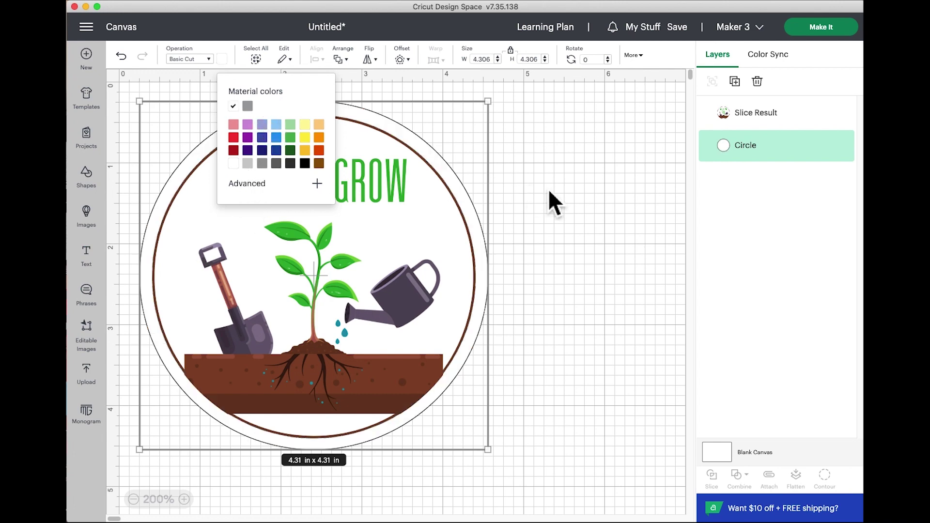
left_click(575, 193)
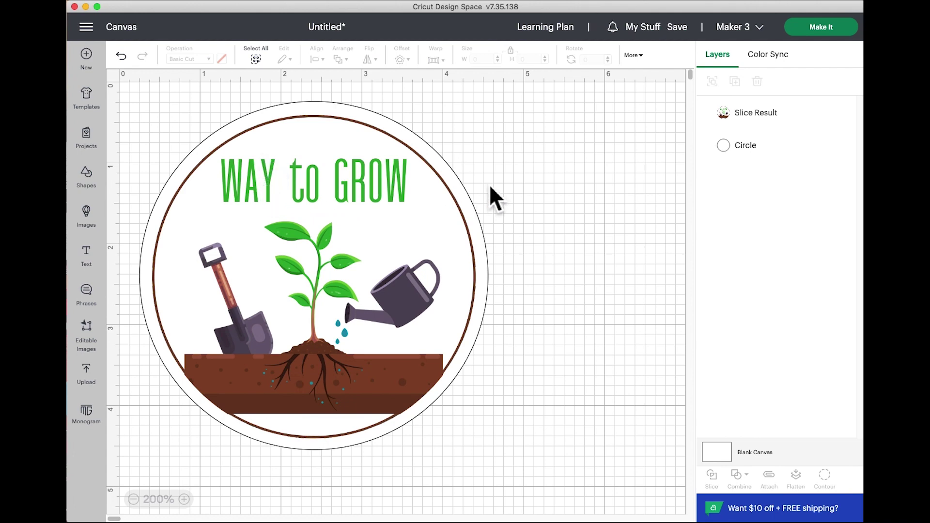
left_click_drag(137, 94, 512, 459)
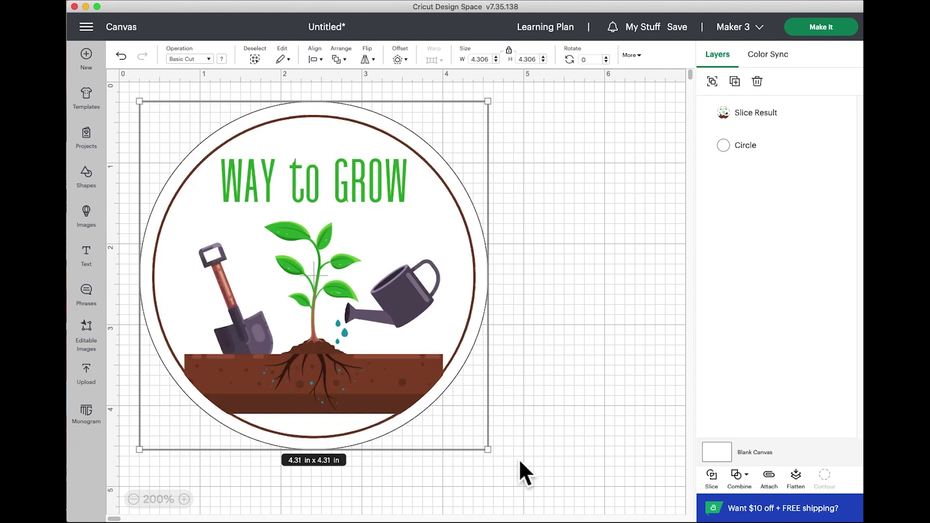
Centre the artwork within the circle, then flatten and unflatten the layers.
left_click(320, 60)
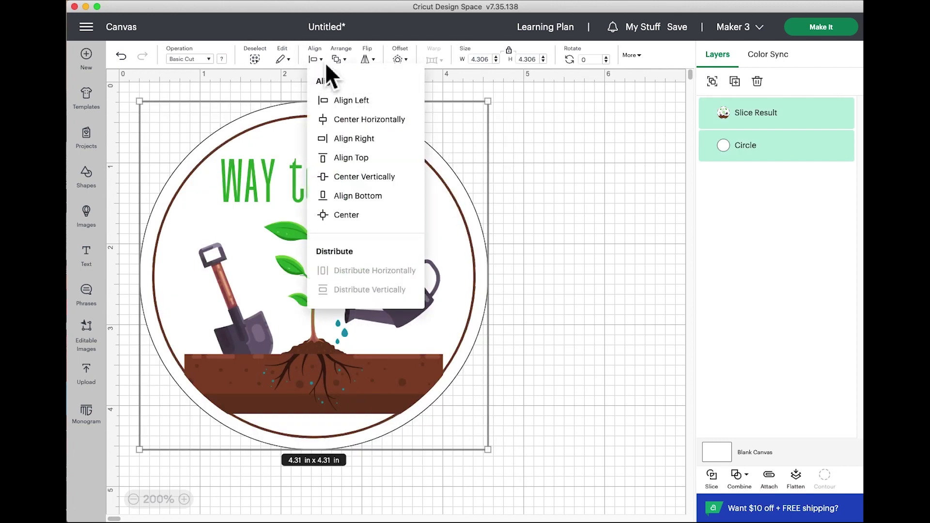
left_click(363, 216)
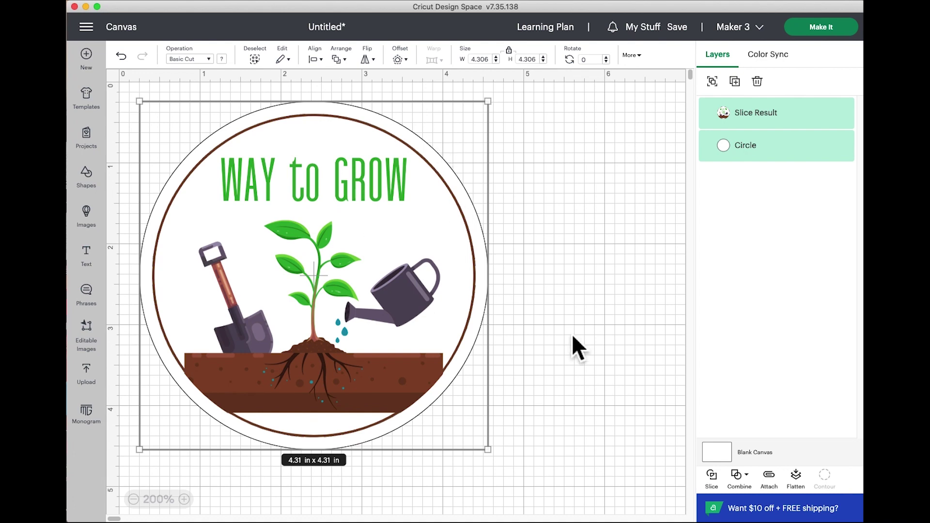
left_click(805, 485)
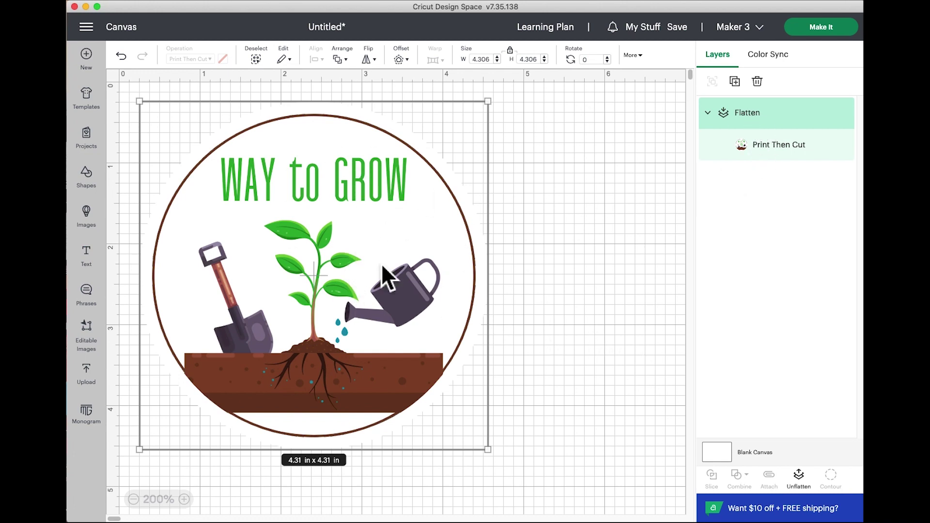
left_click(811, 476)
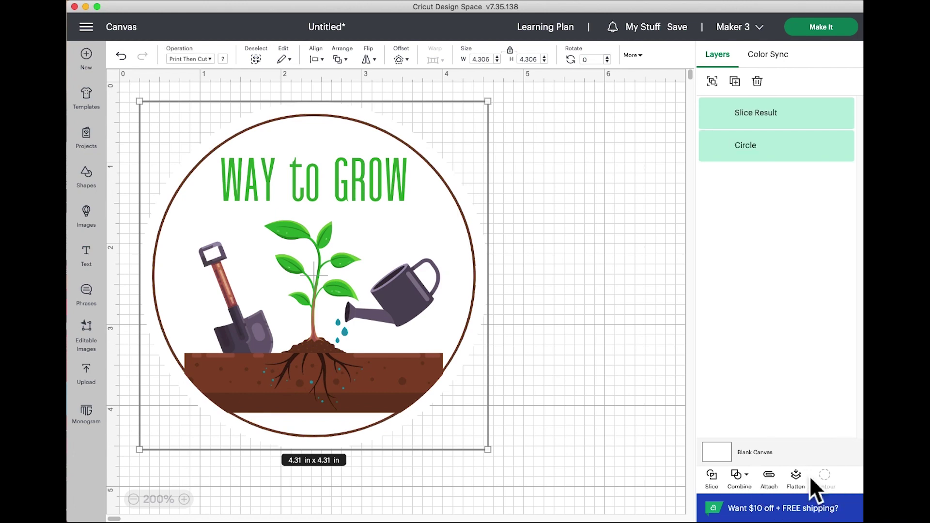
Change the outer circle's print colour to a darker green (#43ab46).
left_click(799, 158)
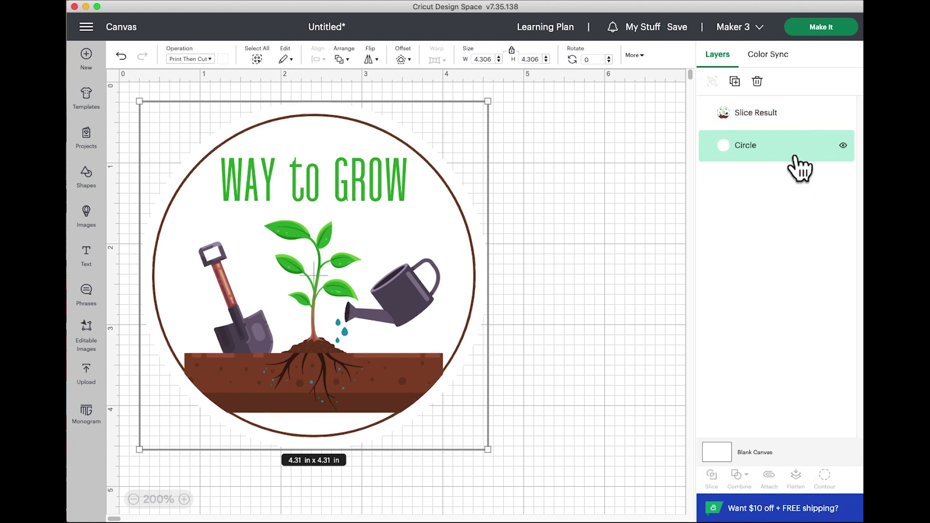
left_click(222, 59)
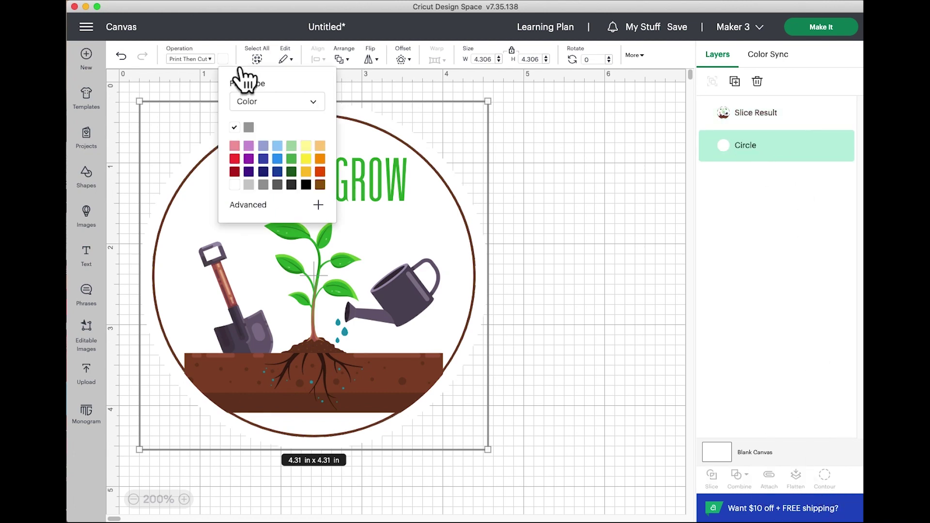
left_click(306, 172)
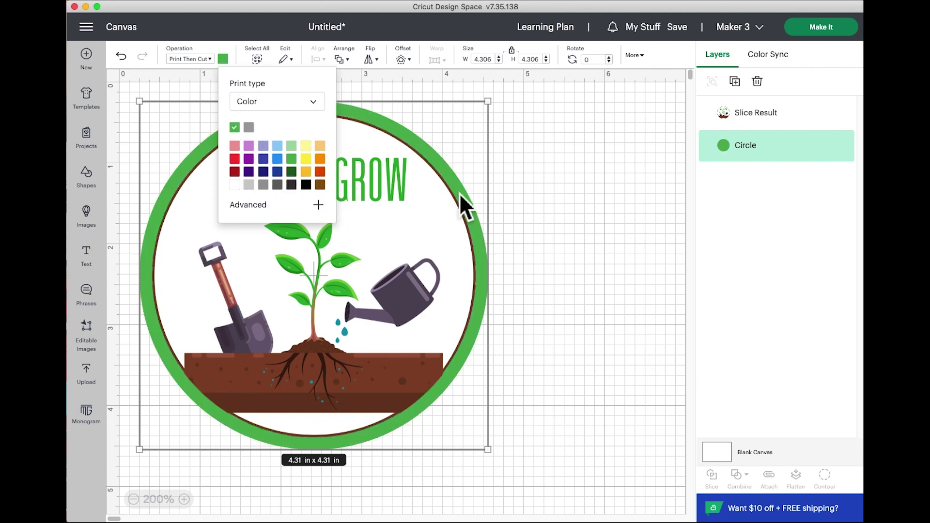
left_click(318, 204)
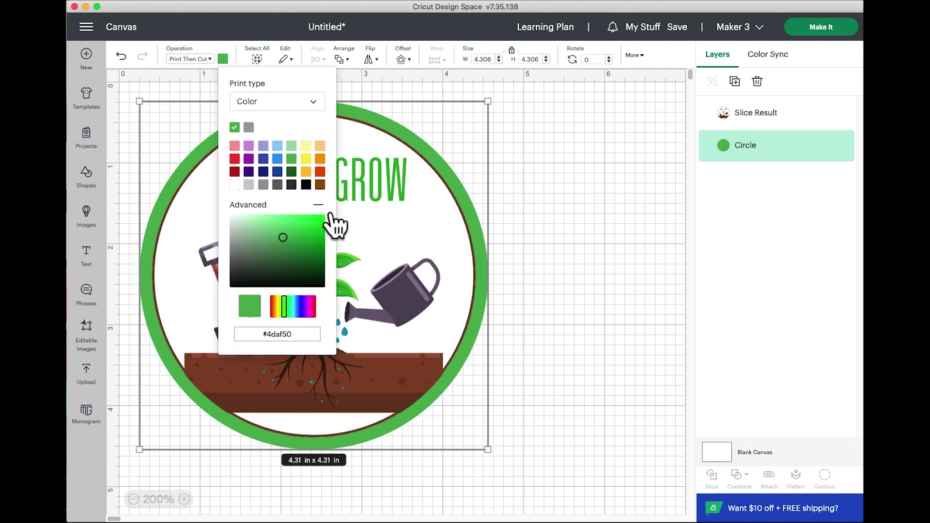
left_click(289, 241)
left_click_drag(287, 240, 292, 242)
left_click(613, 215)
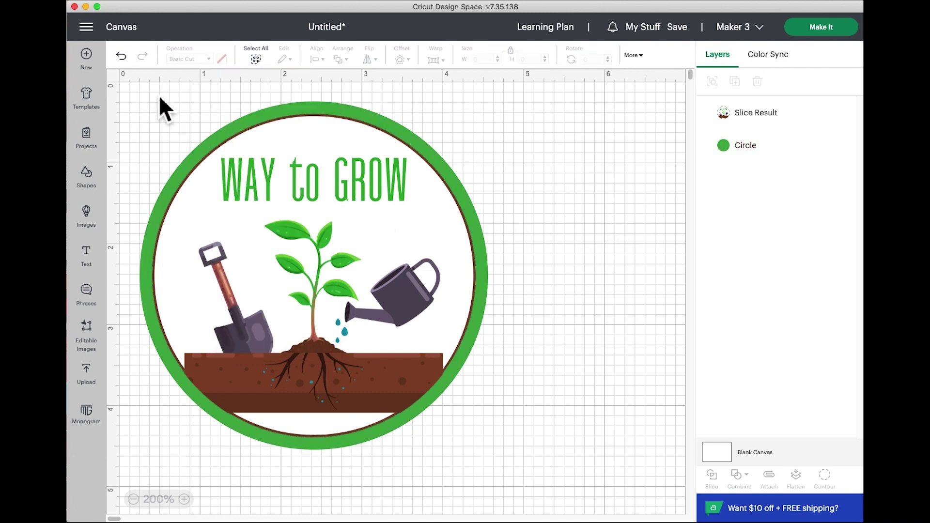
Select the whole green-ringed design, flatten it into one image, and resize it.
left_click_drag(130, 89, 608, 514)
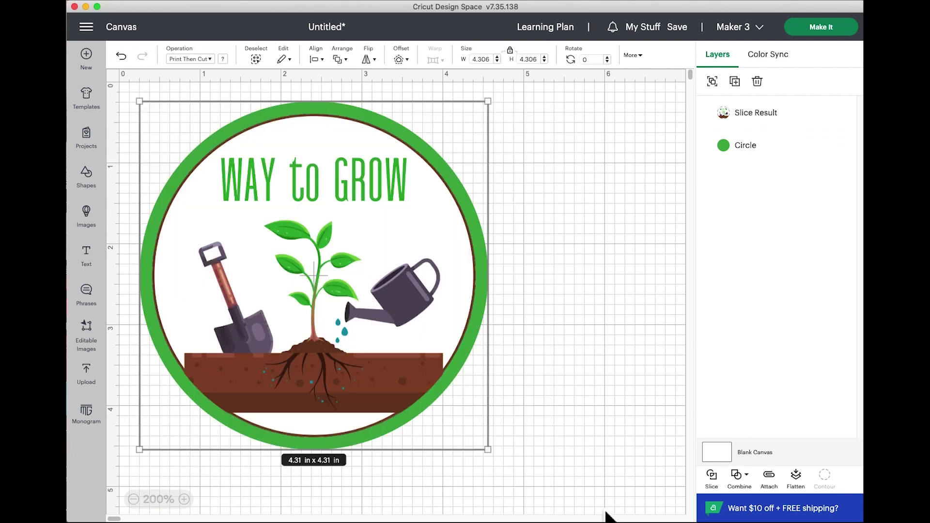
left_click(802, 490)
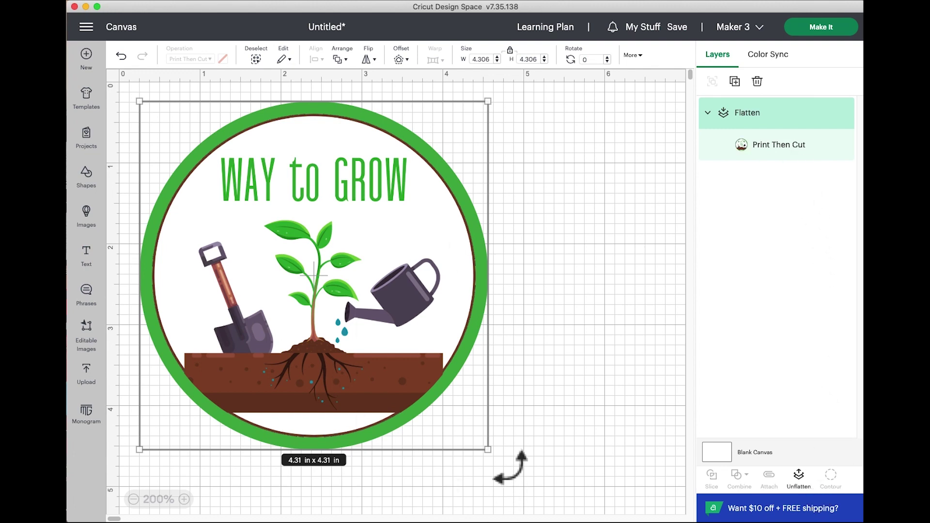
left_click_drag(502, 461, 408, 359)
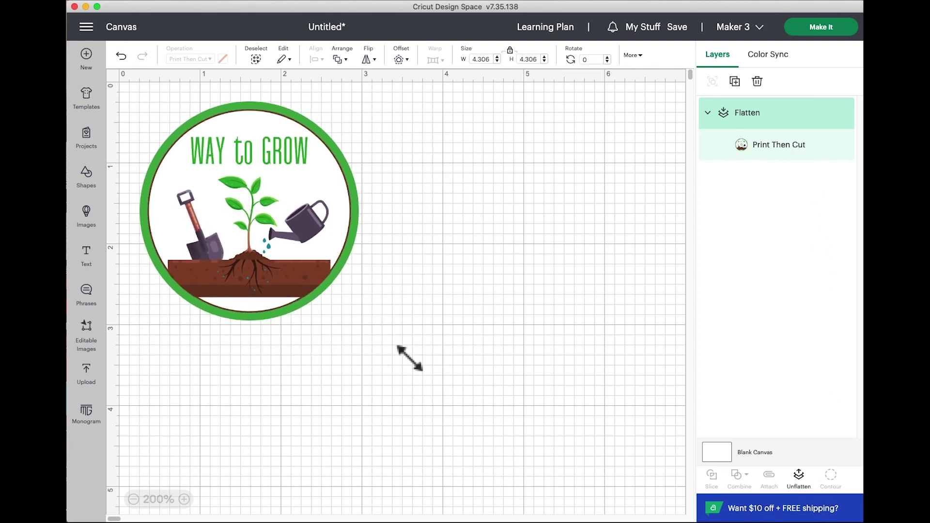
left_click(444, 389)
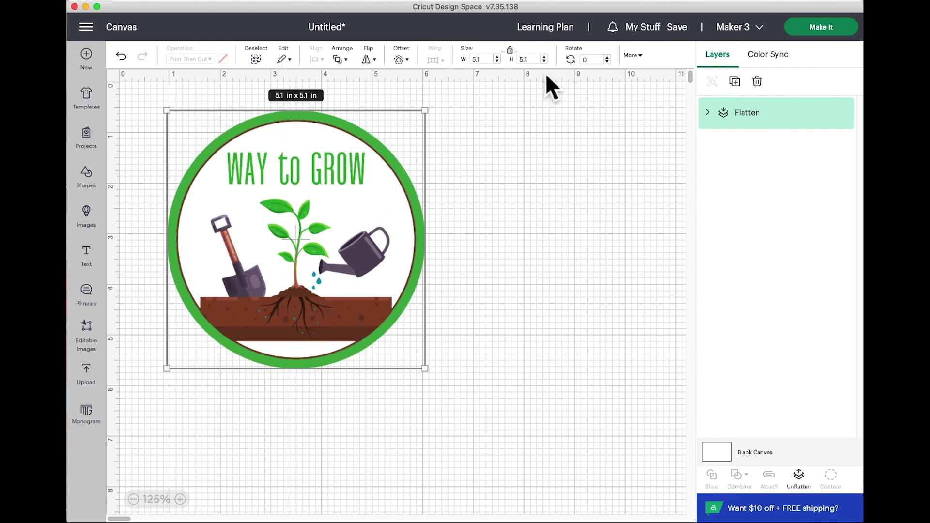
Set the Way to Grow sticker's width to 1 in.
left_click(468, 62)
type("1")
key("Return")
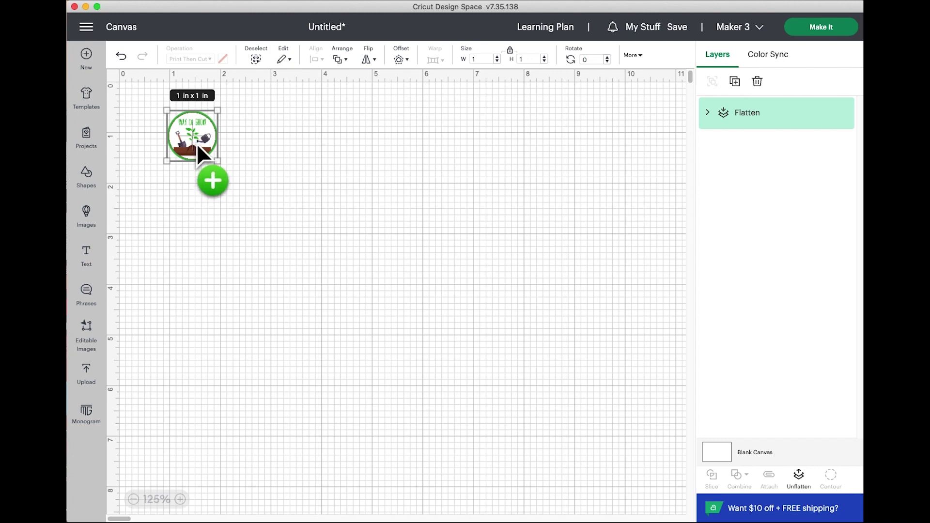
Duplicate the 1 in sticker into a row of eight across the top of the canvas.
left_click_drag(196, 143, 253, 144)
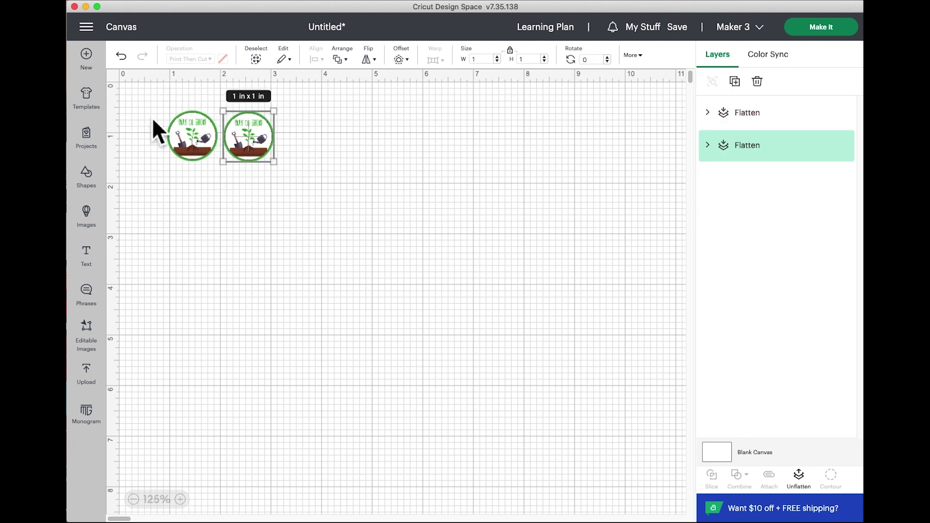
left_click_drag(149, 100, 310, 188)
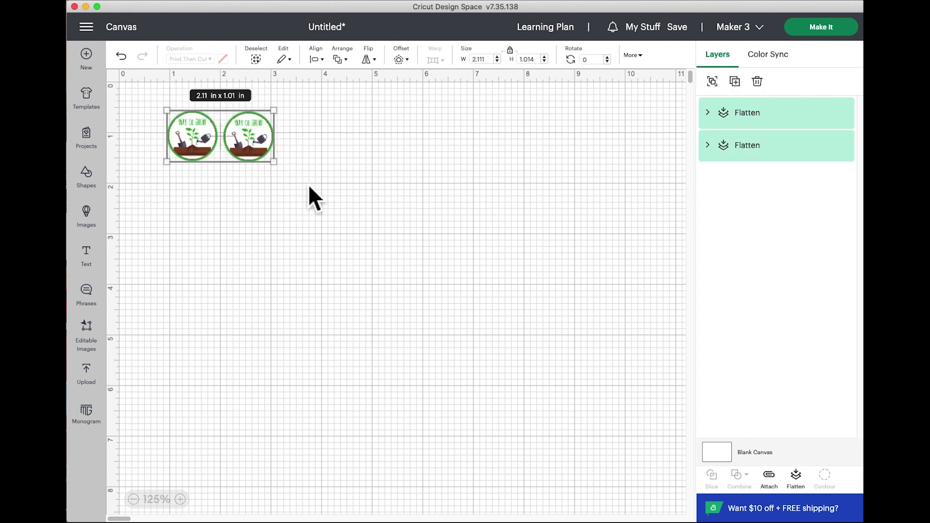
left_click_drag(250, 141, 341, 143)
left_click_drag(158, 108, 406, 199)
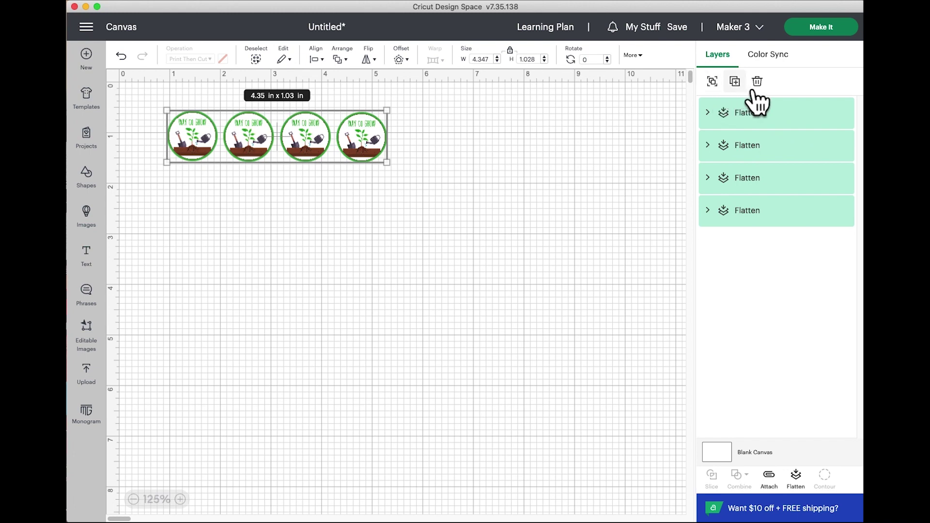
left_click(737, 83)
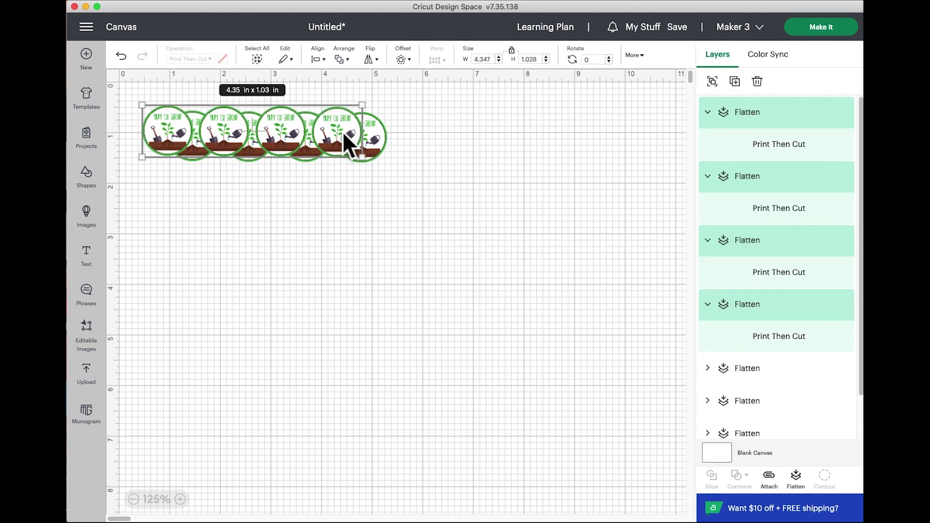
left_click_drag(352, 146, 602, 173)
left_click(603, 215)
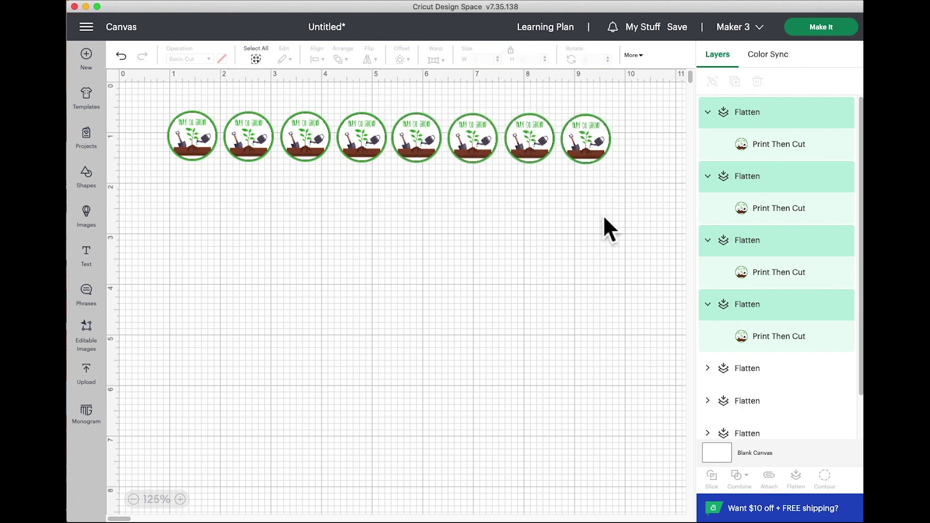
Delete the extra eighth sticker and select the remaining seven.
left_click_drag(153, 107, 651, 175)
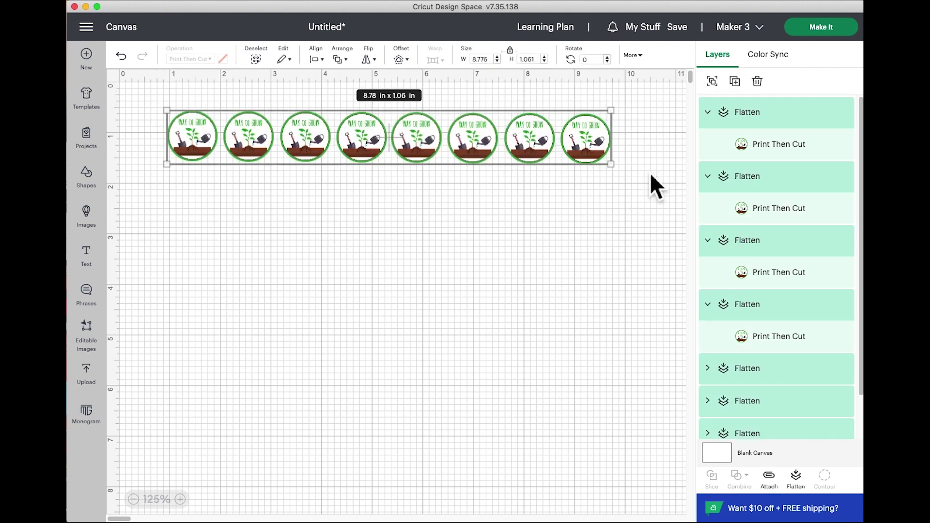
left_click(542, 207)
left_click(599, 141)
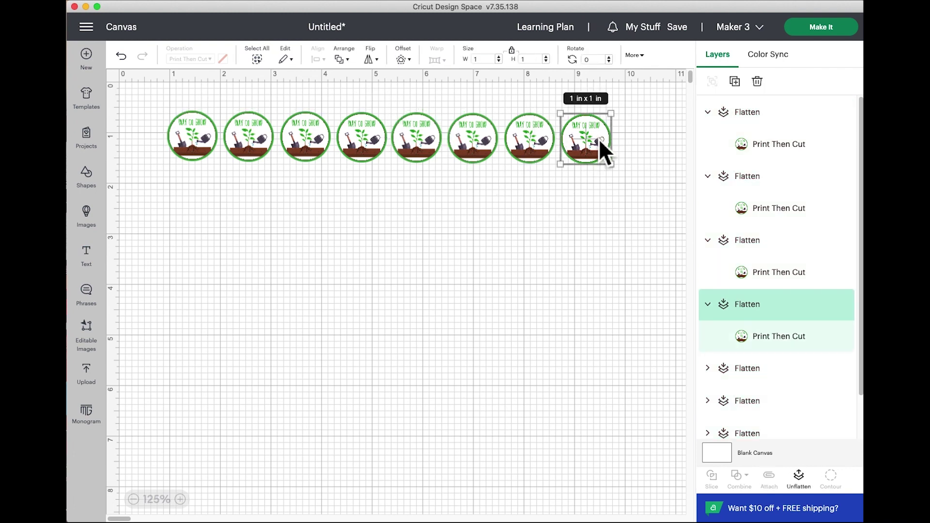
key("Delete")
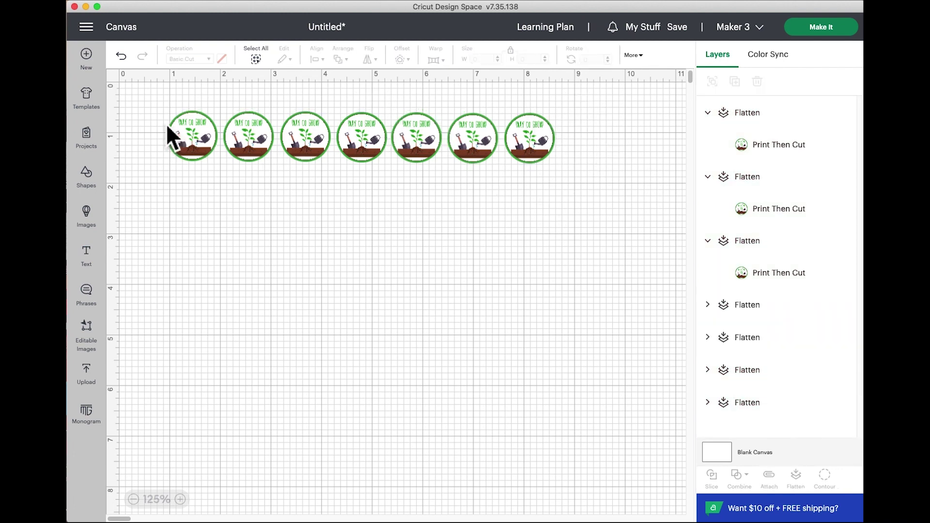
left_click_drag(145, 105, 563, 188)
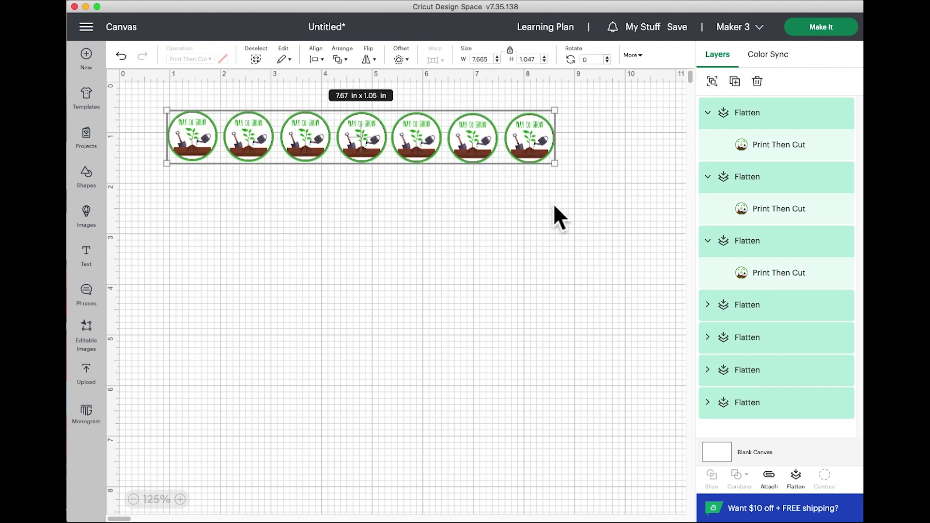
left_click(319, 59)
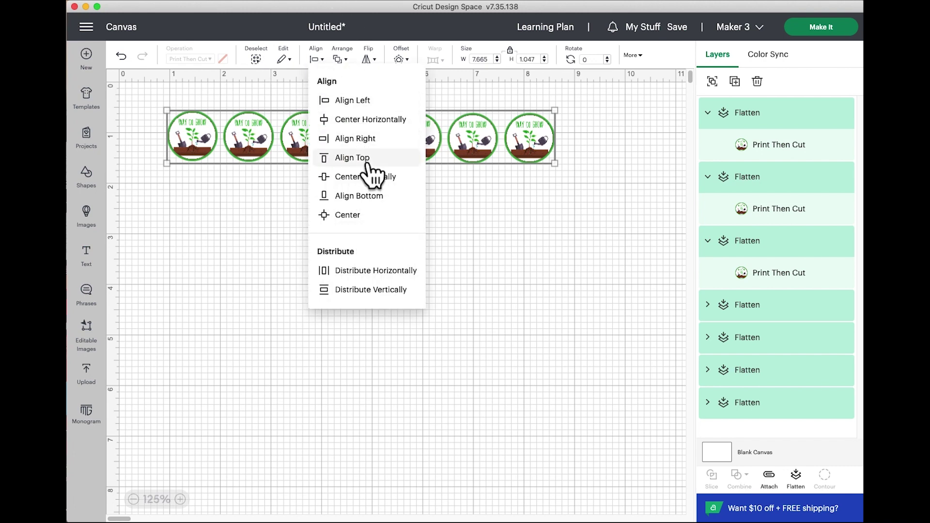
Top-align and evenly distribute the seven stickers, then attach them as one group.
left_click(368, 163)
left_click(321, 60)
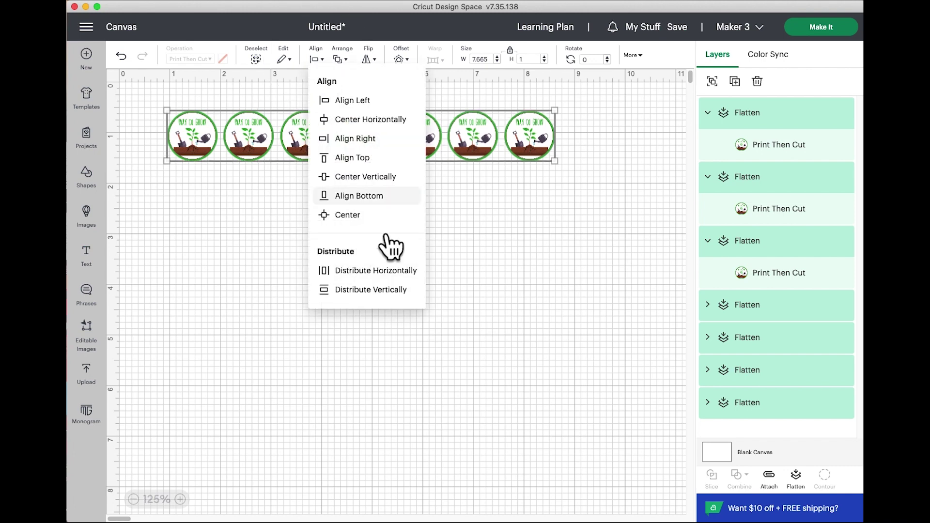
left_click(393, 271)
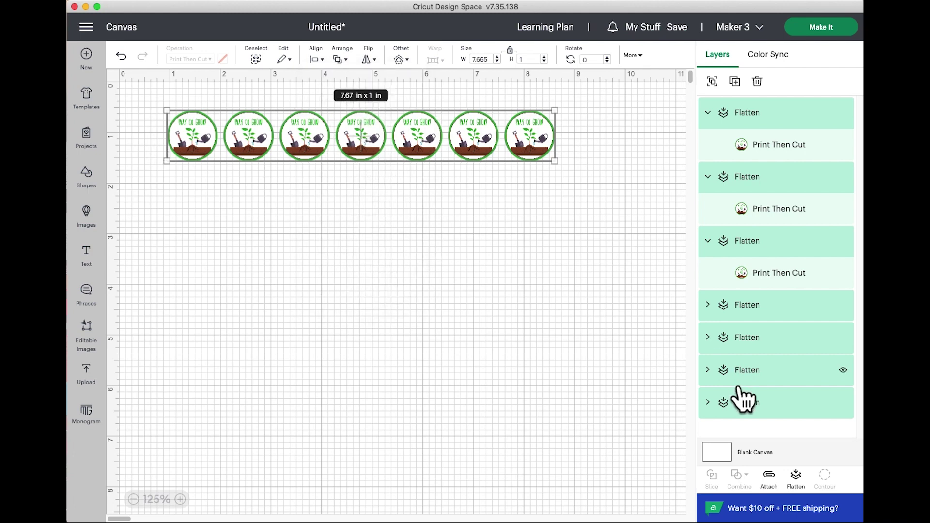
left_click(770, 479)
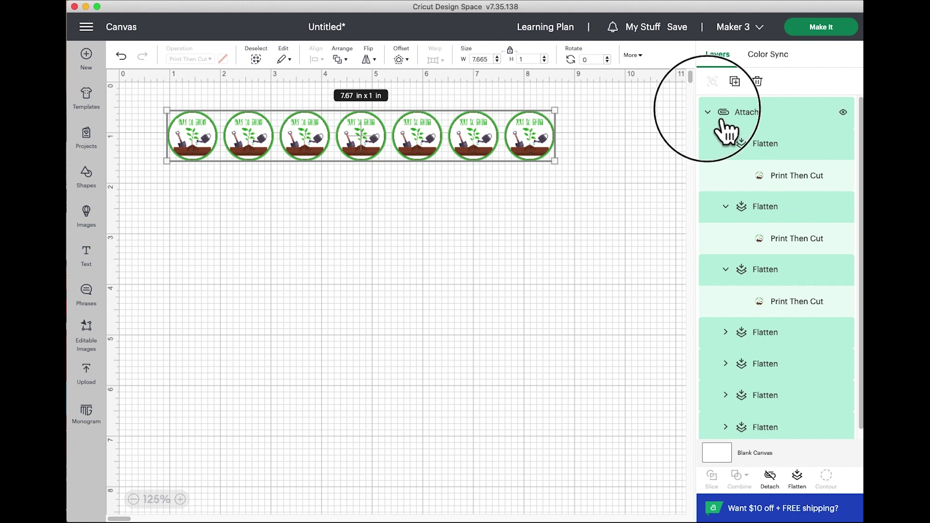
left_click(708, 112)
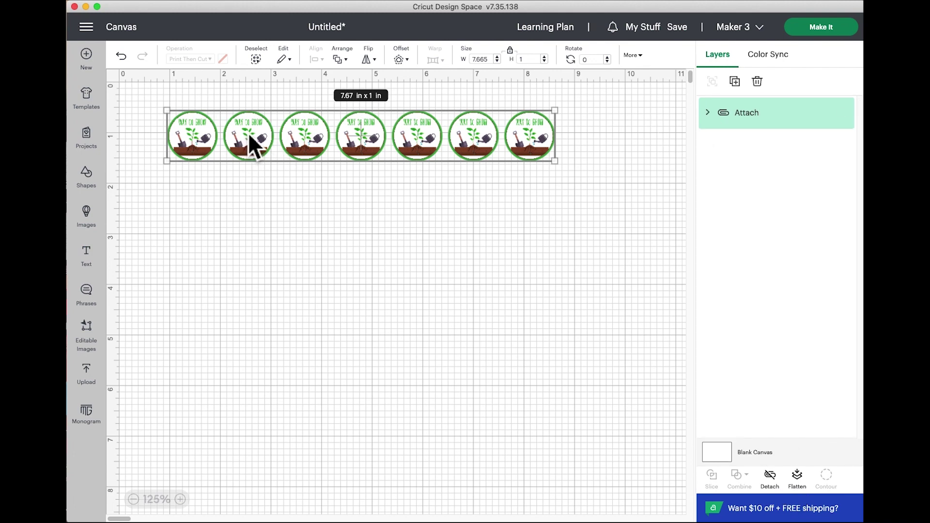
Duplicate the sticker row beneath the first, then cancel the mat preview back to the canvas.
left_click_drag(250, 136, 253, 193)
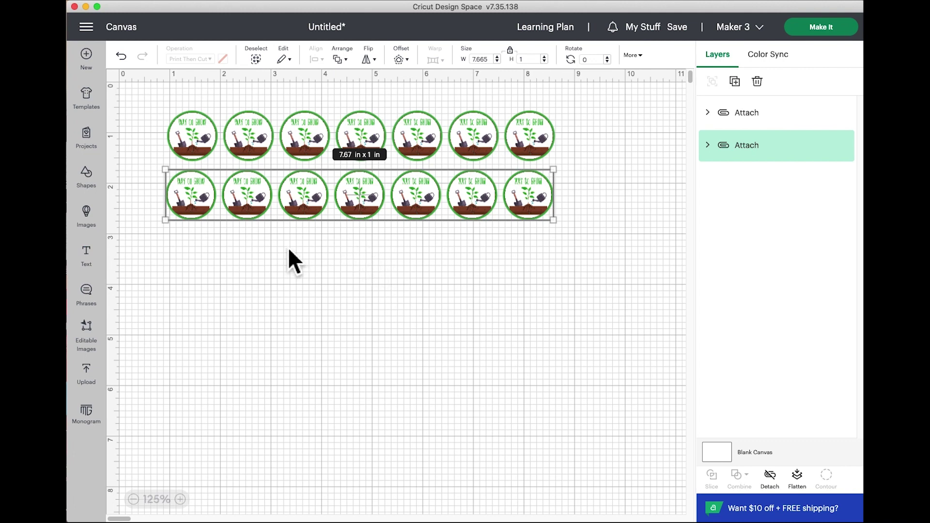
left_click_drag(256, 202, 249, 258)
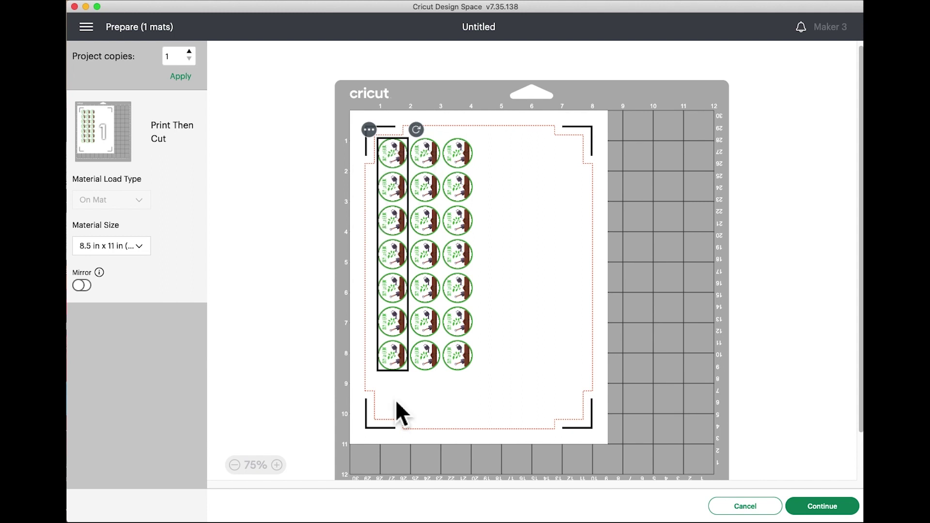
left_click(761, 515)
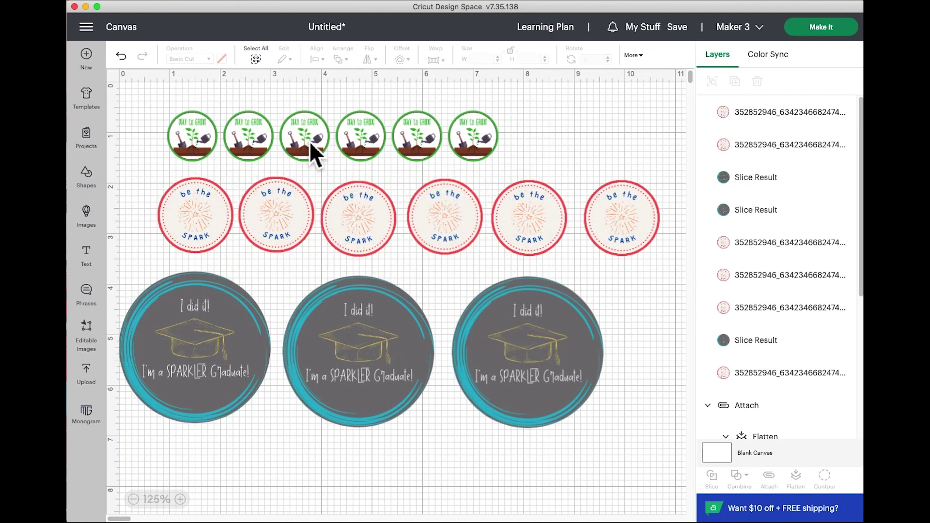
Nudge the Way to Grow row and two 'be the spark' stickers, then preview the mats.
left_click(310, 144)
left_click_drag(308, 147, 308, 144)
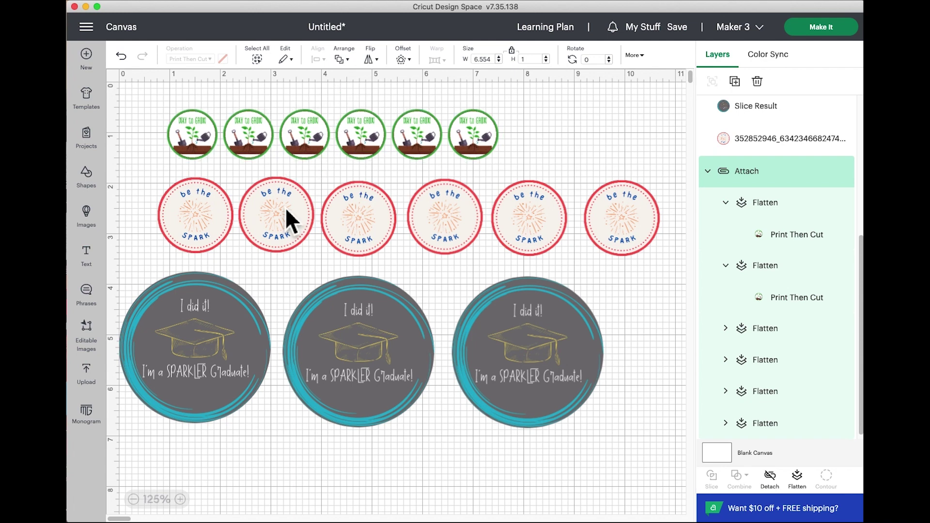
left_click_drag(286, 208, 277, 217)
left_click_drag(358, 222, 388, 247)
left_click(400, 310)
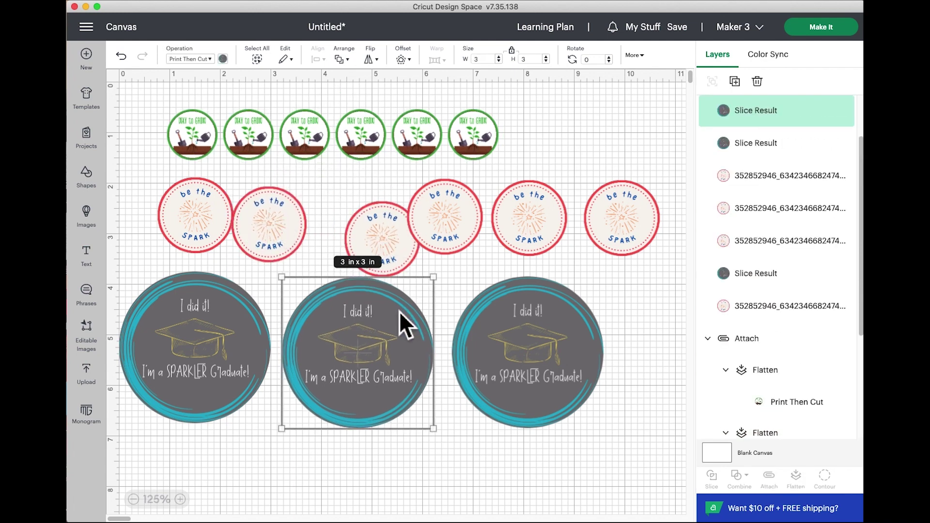
left_click(824, 39)
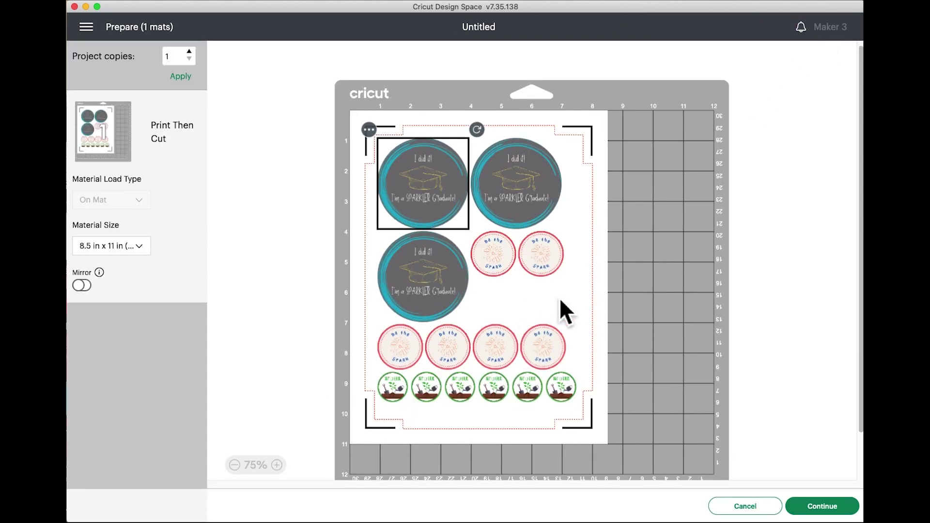
Back on the canvas, make two more copies of a 'be the spark' sticker and resend to Make It.
left_click(772, 512)
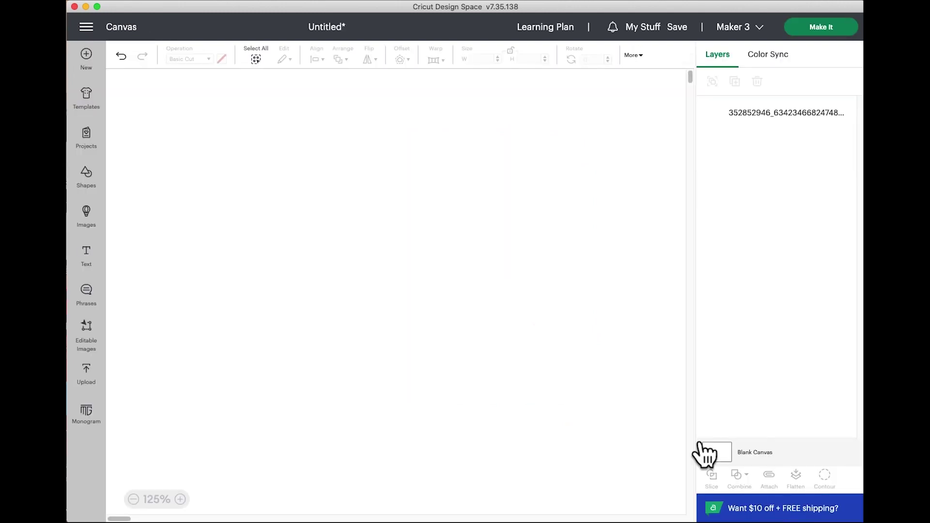
left_click(441, 231)
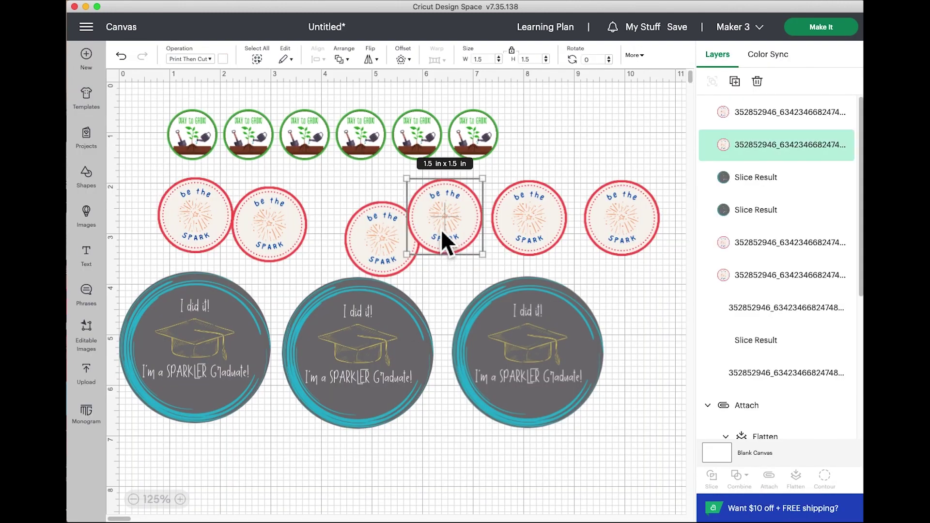
left_click(746, 86)
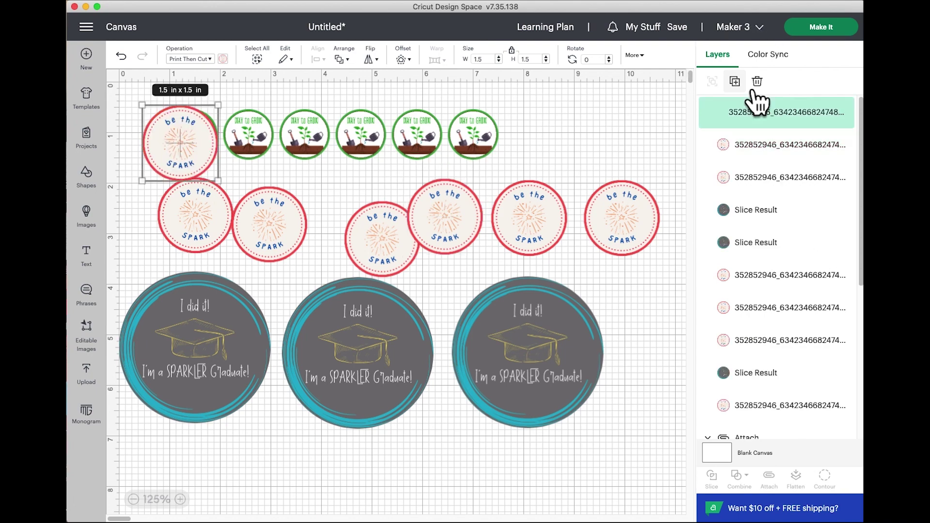
left_click(746, 86)
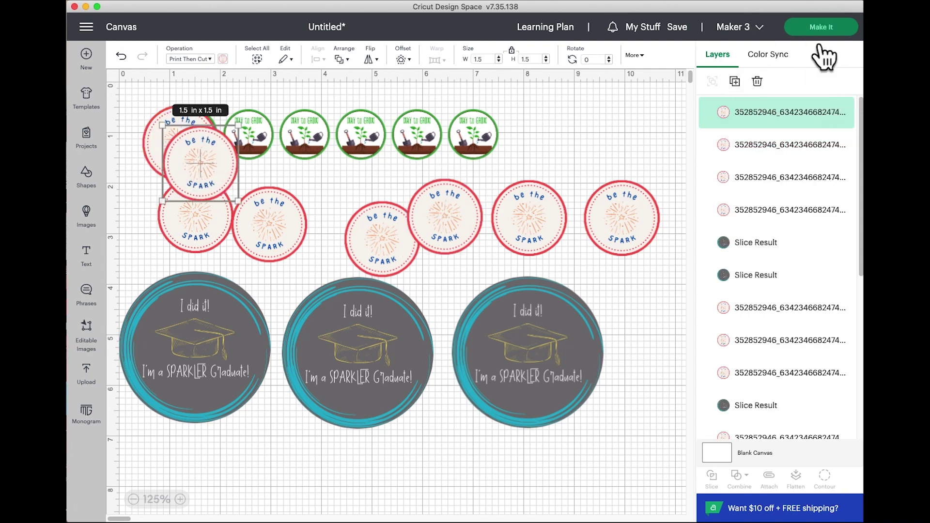
left_click(819, 27)
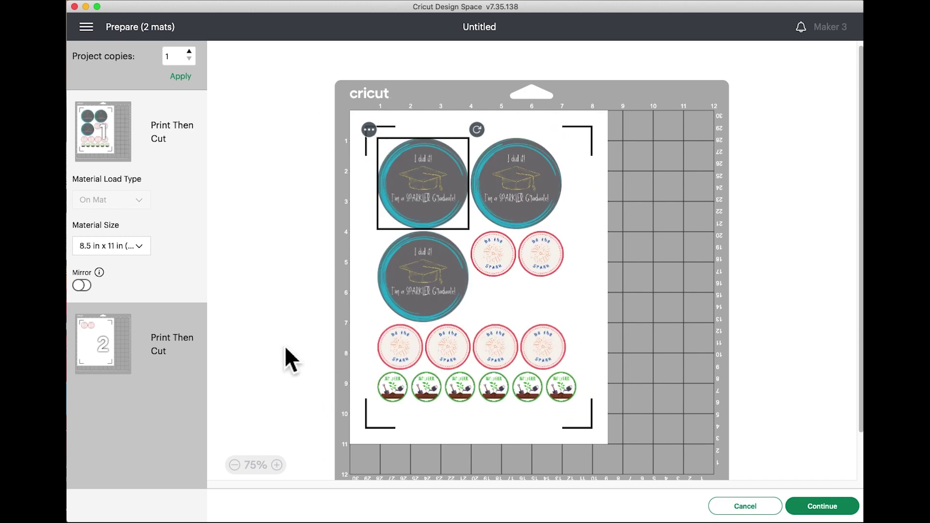
On mat 1, lower the Way to Grow row and spread the four spark stickers evenly across their row.
left_click(109, 348)
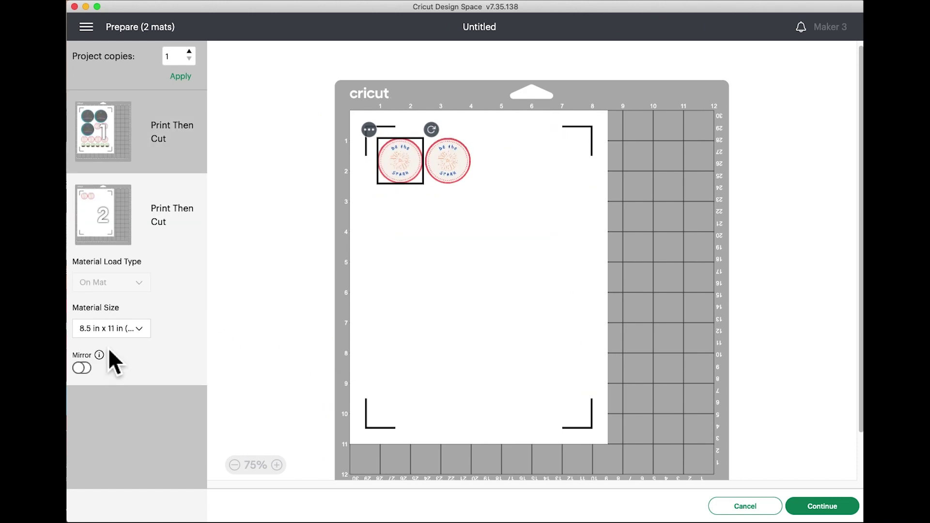
left_click(107, 130)
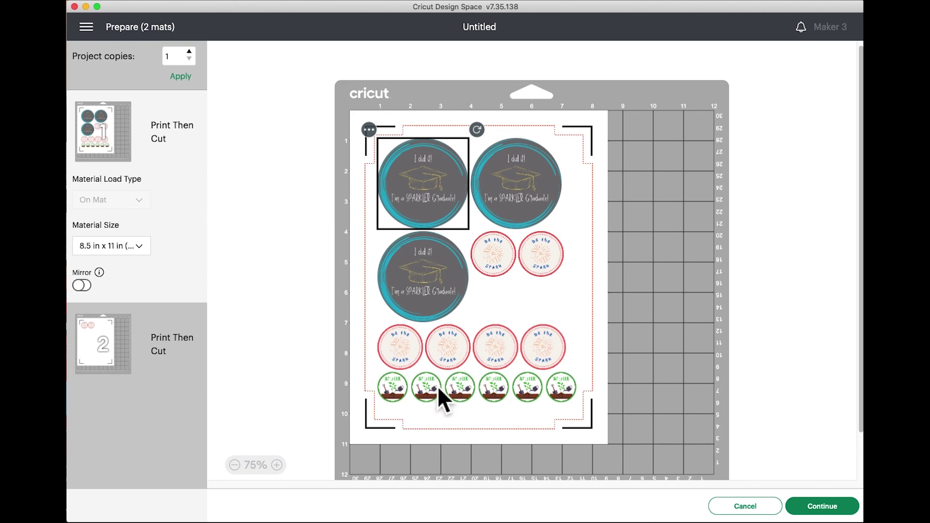
left_click_drag(479, 389, 482, 405)
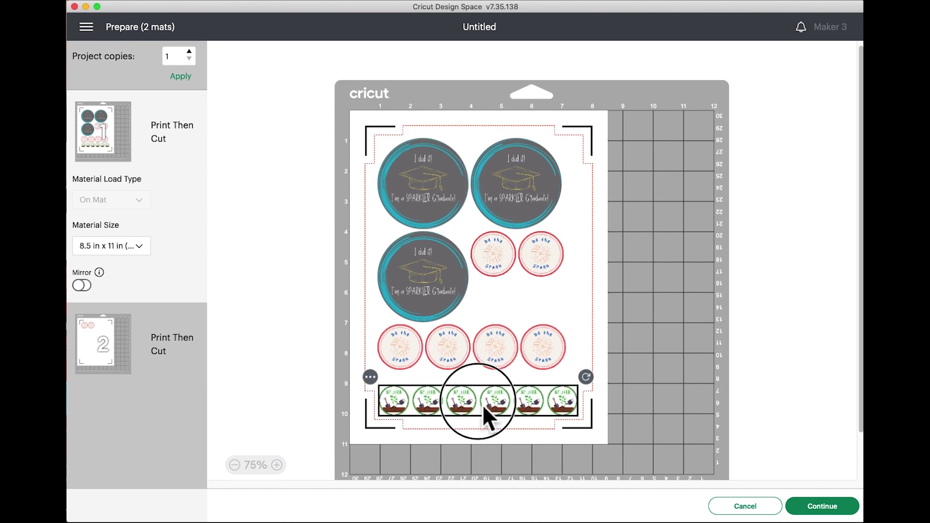
left_click_drag(405, 356, 400, 366)
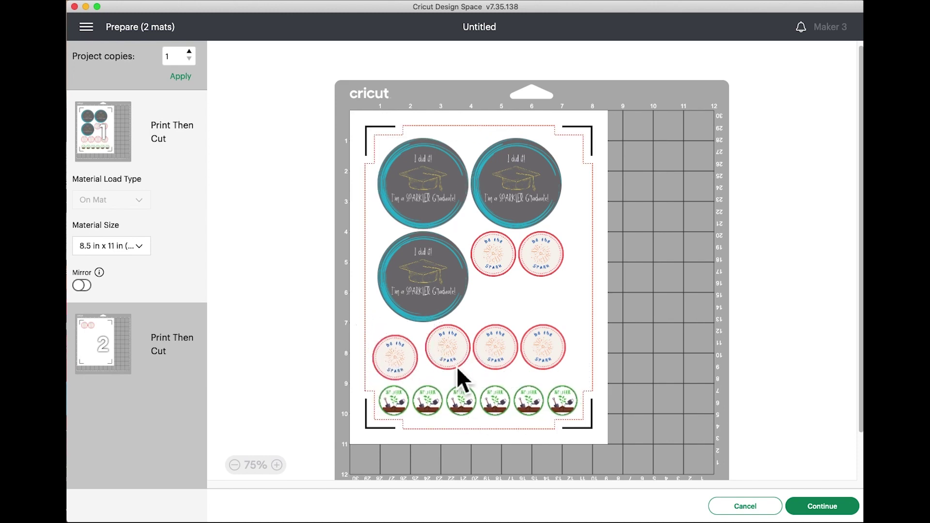
left_click_drag(547, 340, 568, 351)
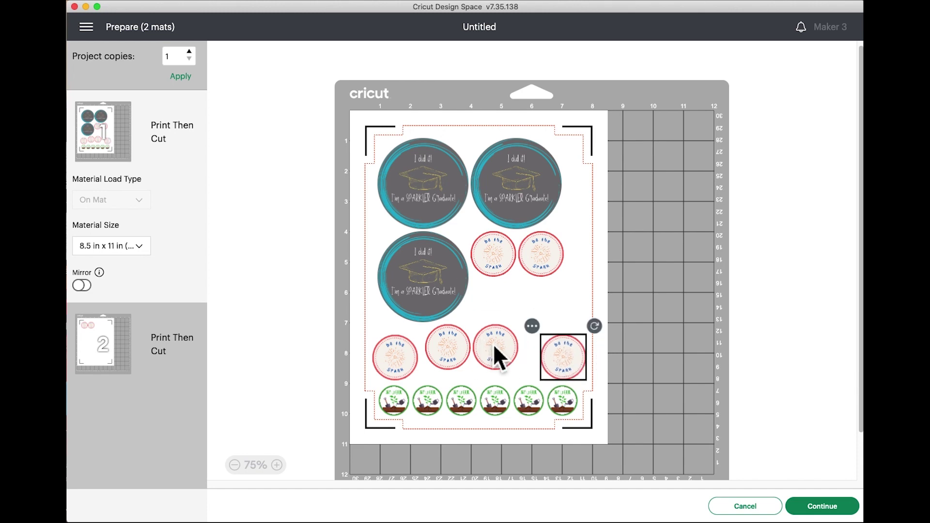
left_click_drag(493, 344, 509, 354)
left_click_drag(452, 339, 455, 348)
left_click(106, 357)
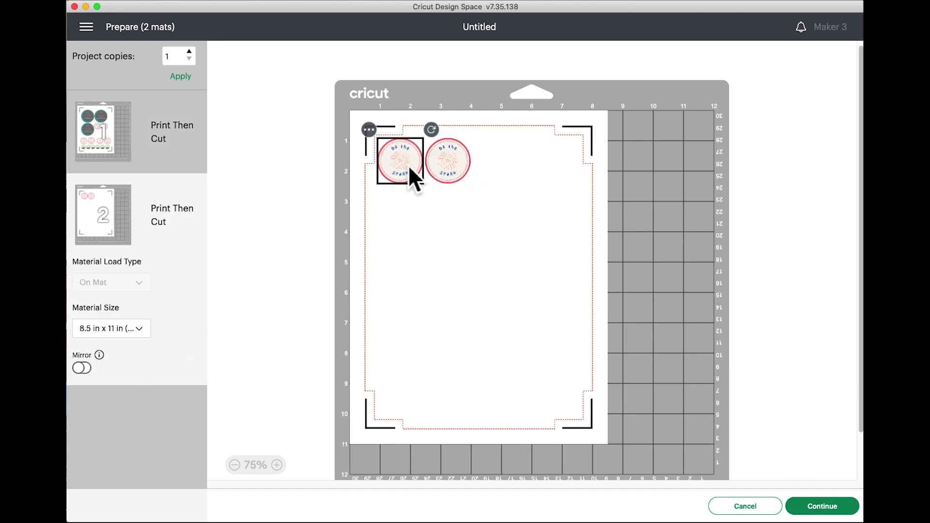
Move the first mat 2 spark sticker onto mat 1 beside the lower graduate sticker and respace the spark column.
left_click(370, 130)
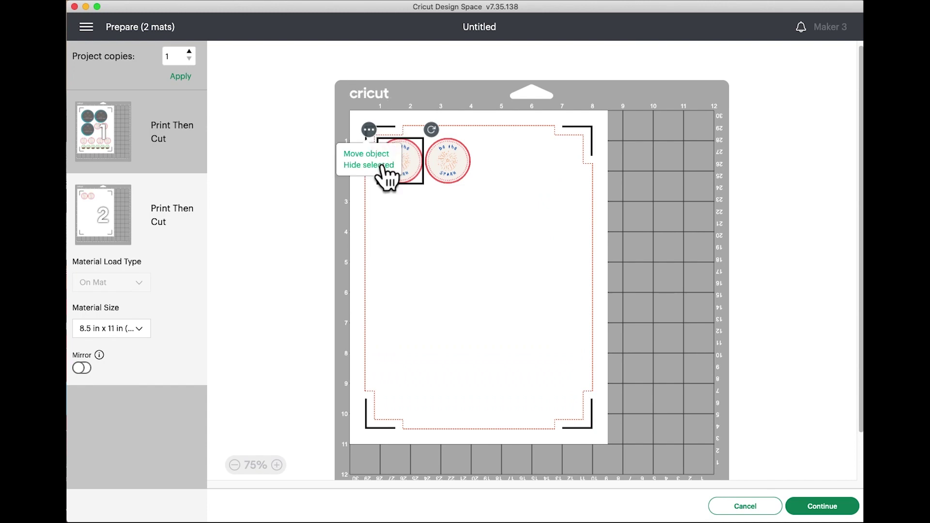
left_click(372, 155)
left_click(346, 157)
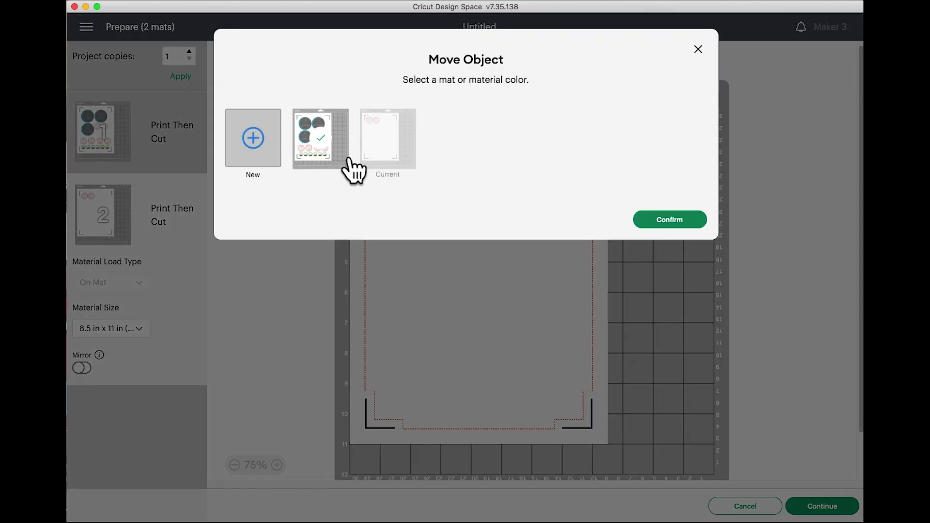
left_click(677, 225)
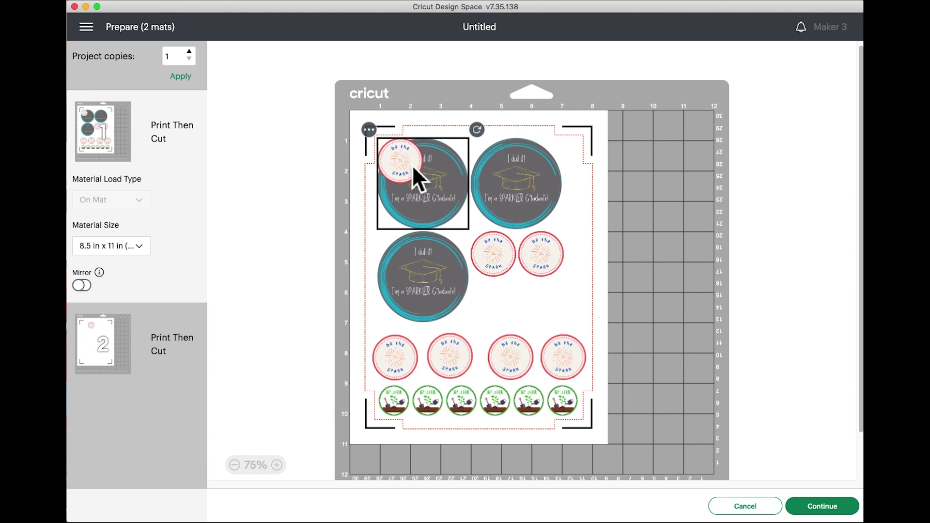
left_click_drag(411, 165, 505, 310)
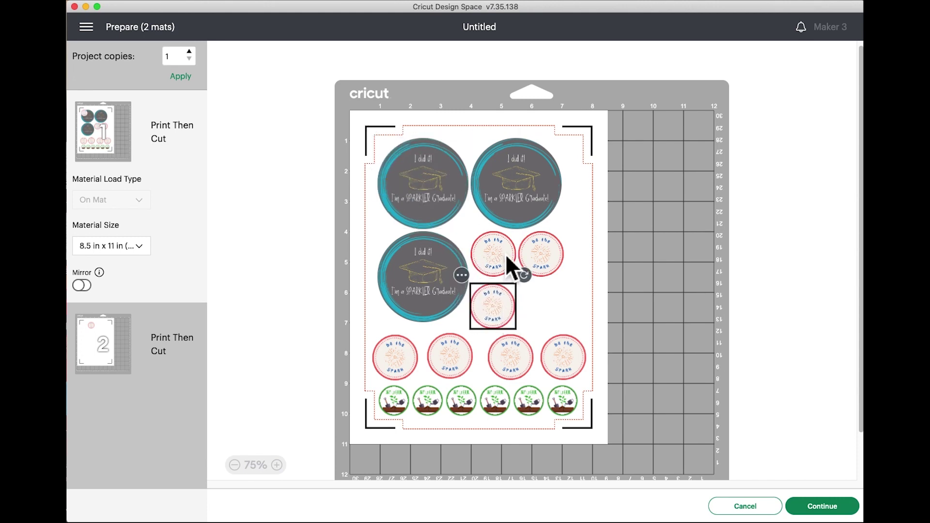
left_click_drag(557, 253, 573, 256)
left_click_drag(505, 252, 513, 256)
left_click_drag(499, 310, 507, 312)
Move the last mat 2 spark sticker onto mat 1 into the right column gap.
left_click(99, 347)
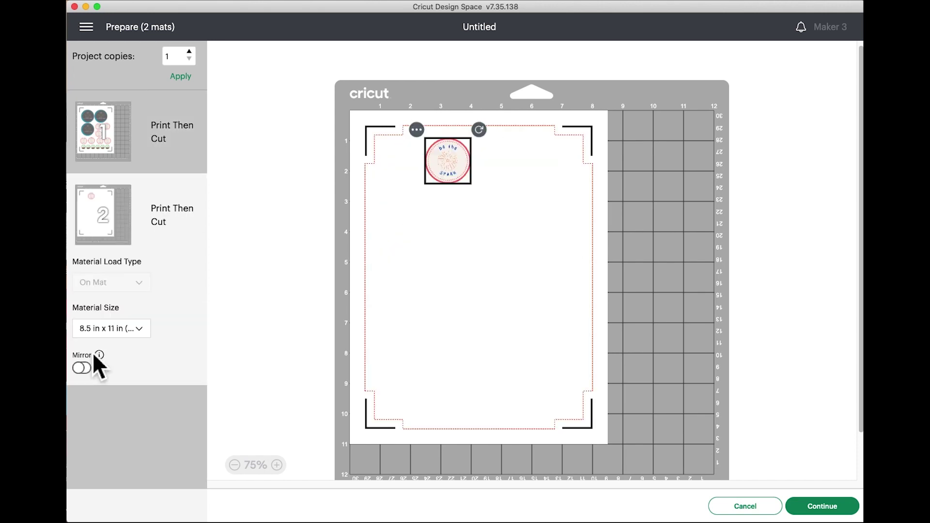
left_click(417, 130)
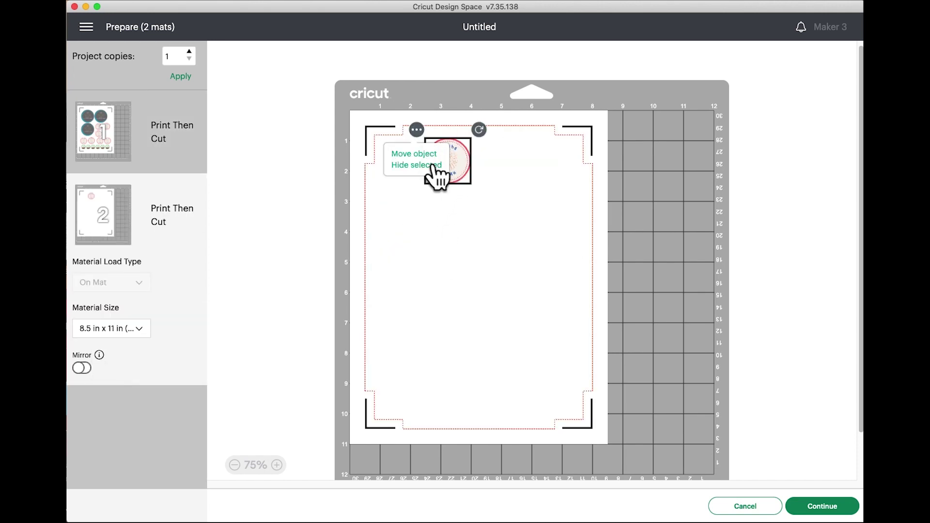
left_click(432, 153)
left_click(318, 163)
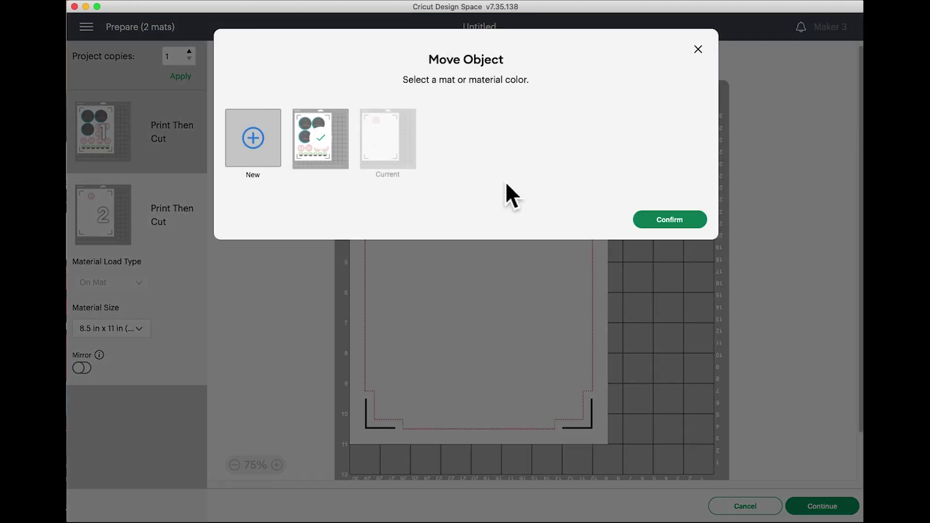
left_click(684, 219)
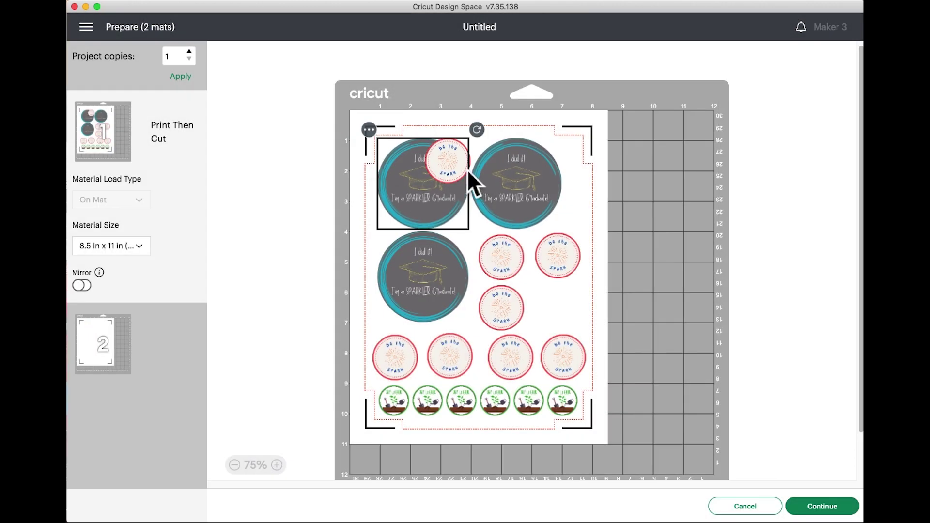
left_click_drag(470, 183, 560, 307)
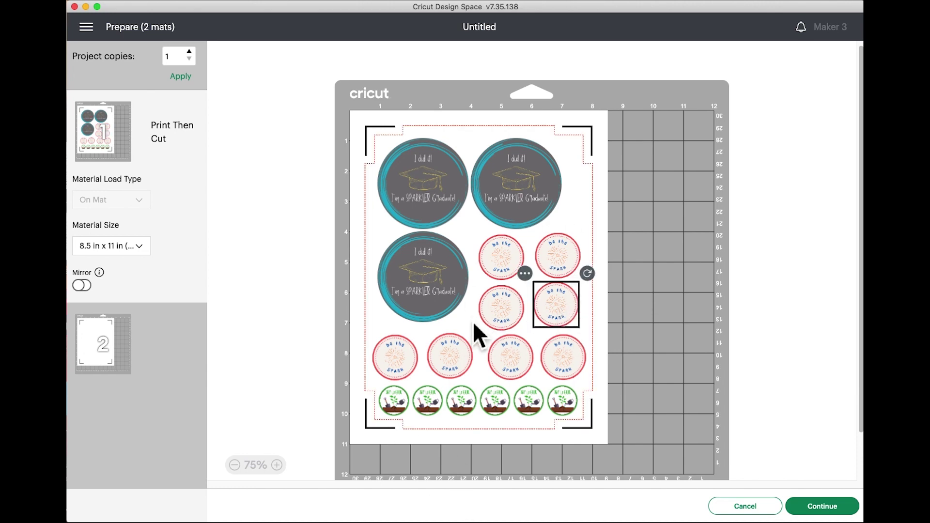
Fine-tune two graduate sticker positions and accept the single-mat layout.
left_click_drag(414, 284, 412, 287)
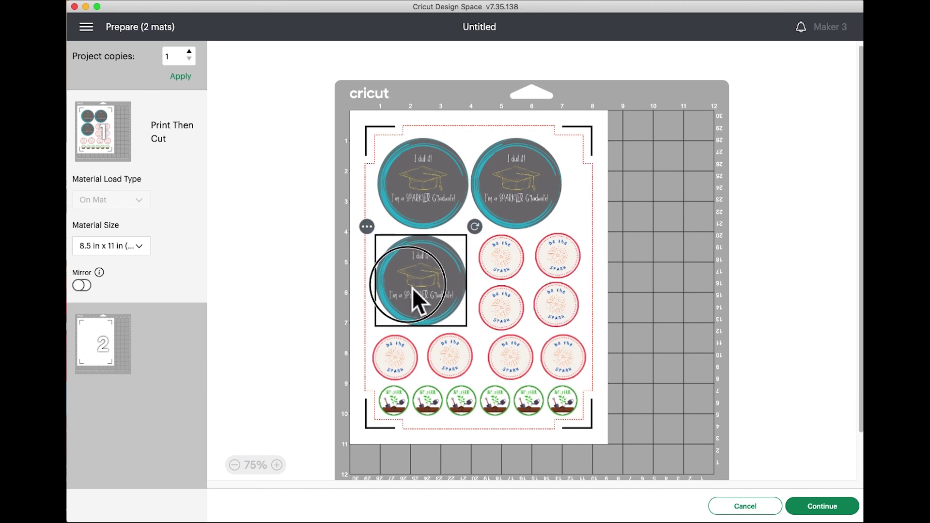
left_click_drag(522, 192, 531, 192)
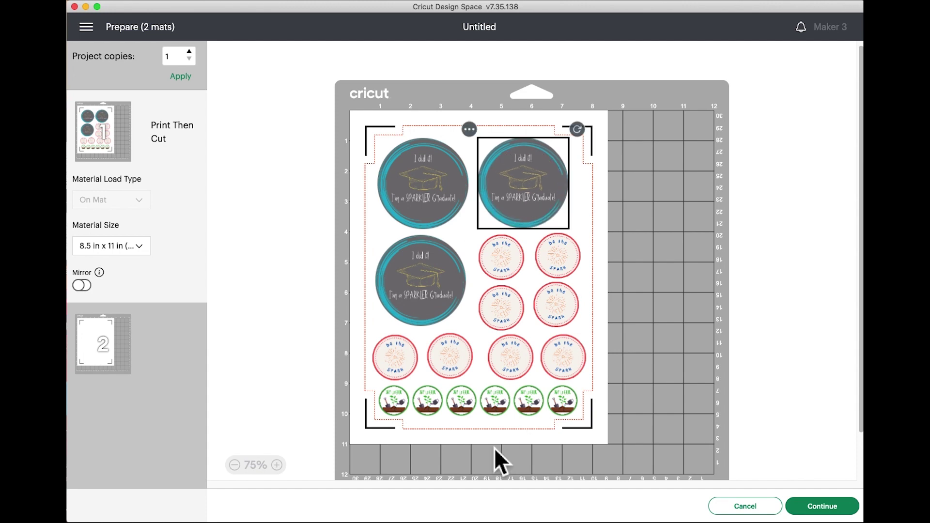
left_click(830, 506)
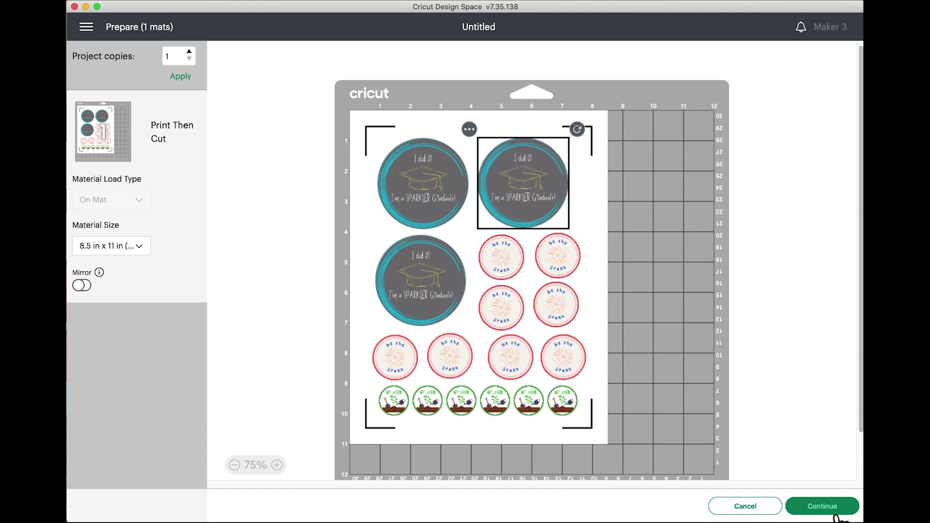